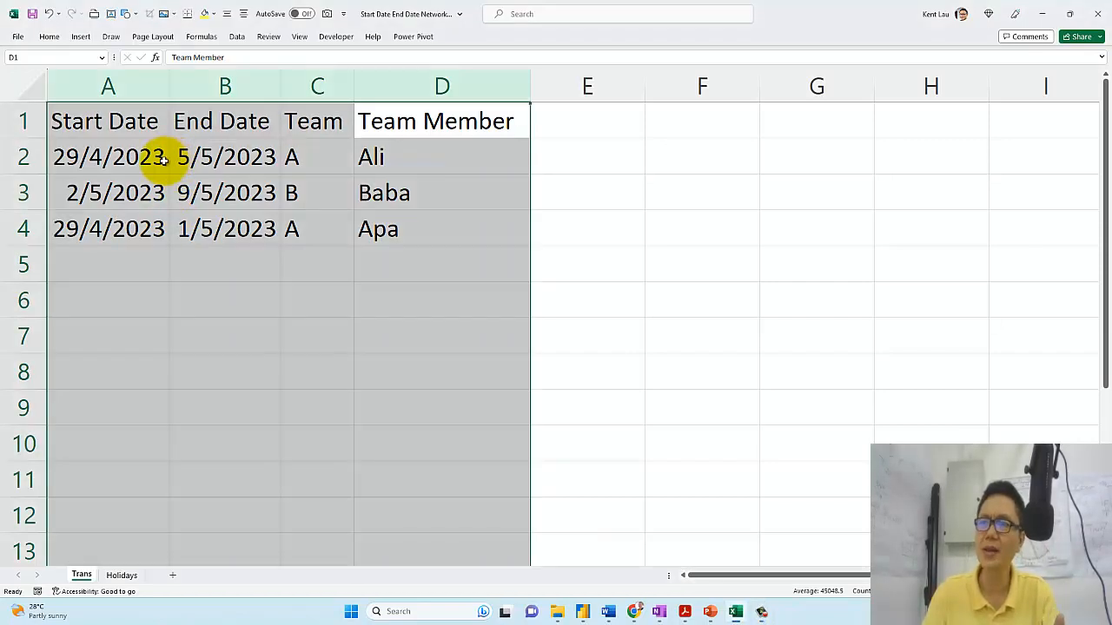
click(149, 157)
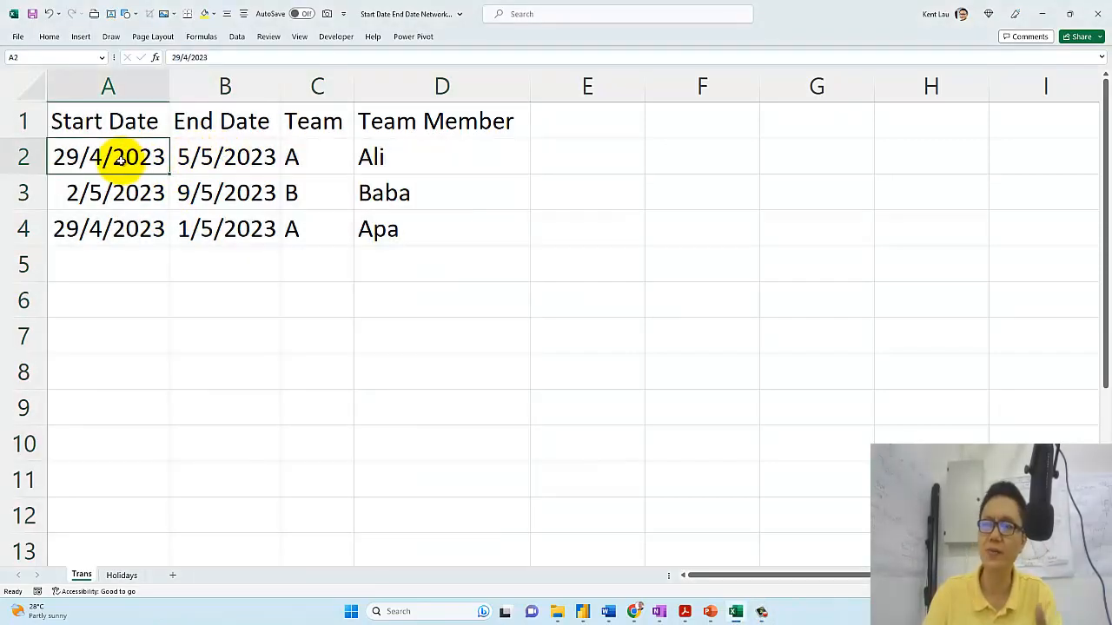
drag(120, 159, 194, 159)
click(109, 158)
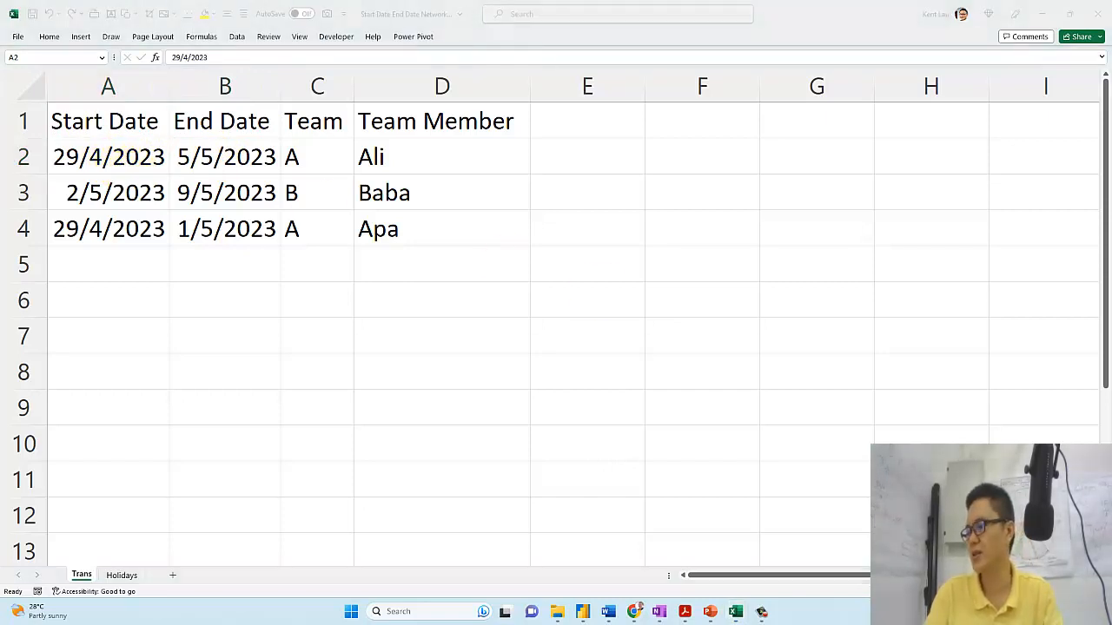
- Clear the system notifications and capture a screenshot of the May 2023 calendar flyout
click(1072, 611)
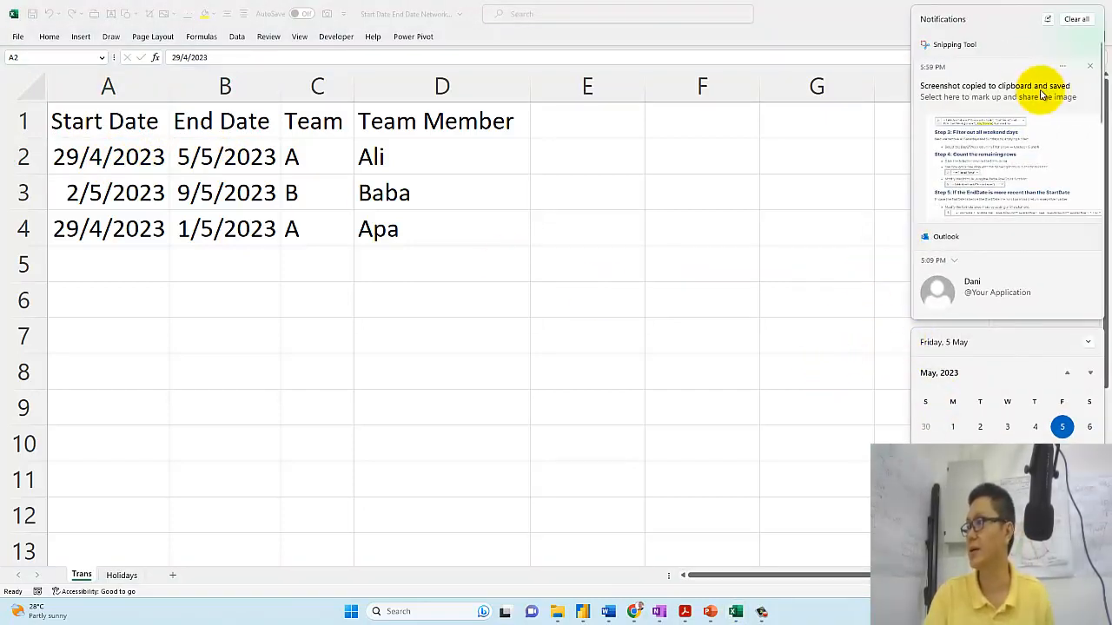
click(1075, 19)
click(826, 345)
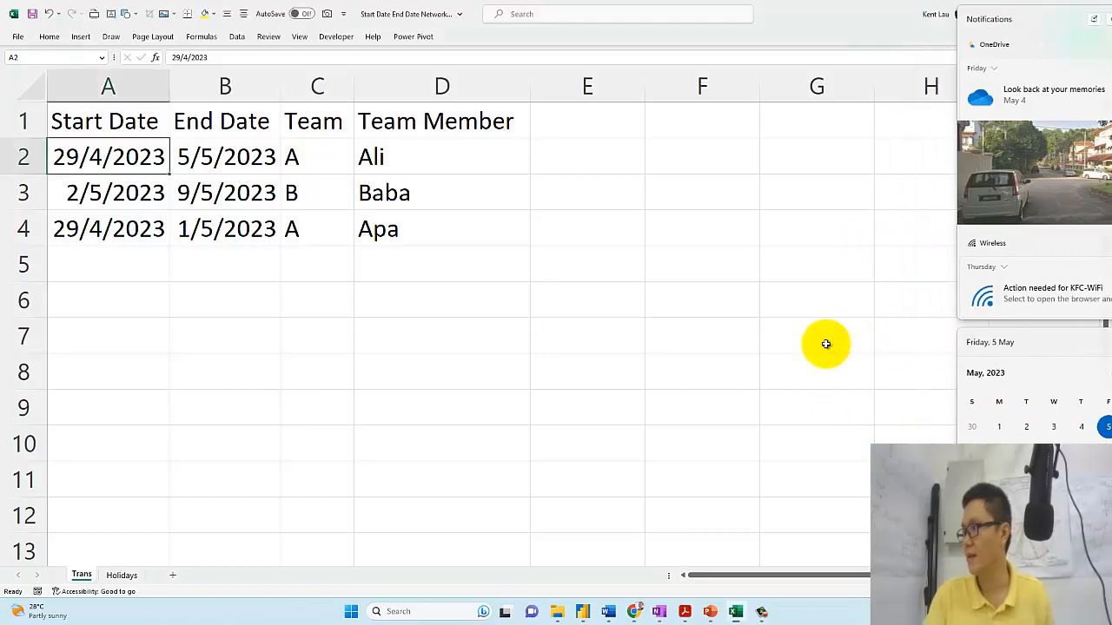
key(super+n)
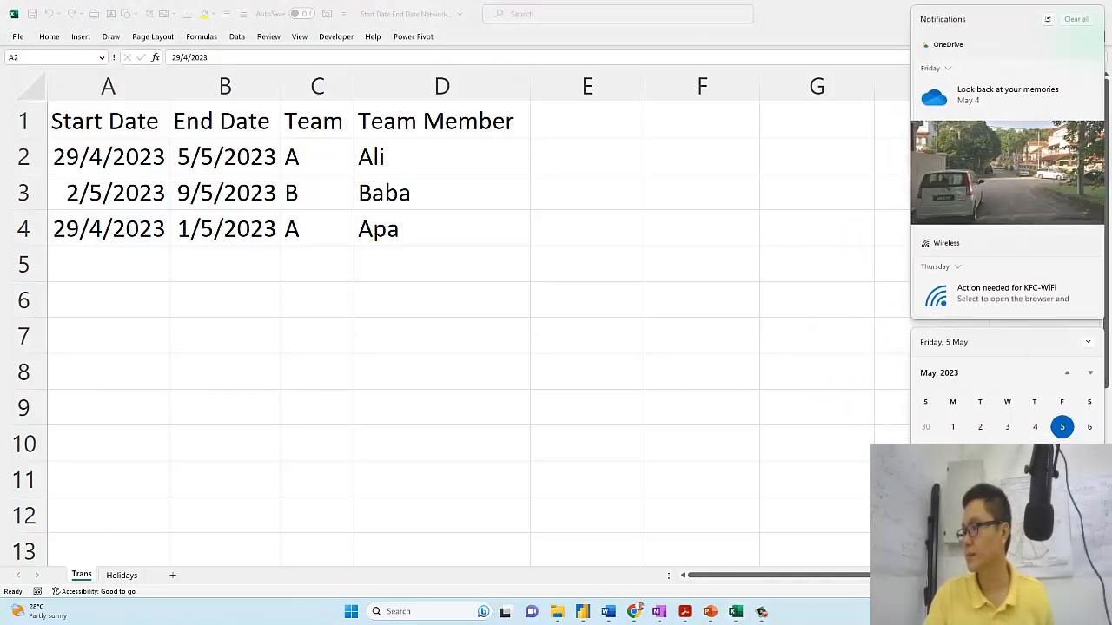
key(super+shift+s)
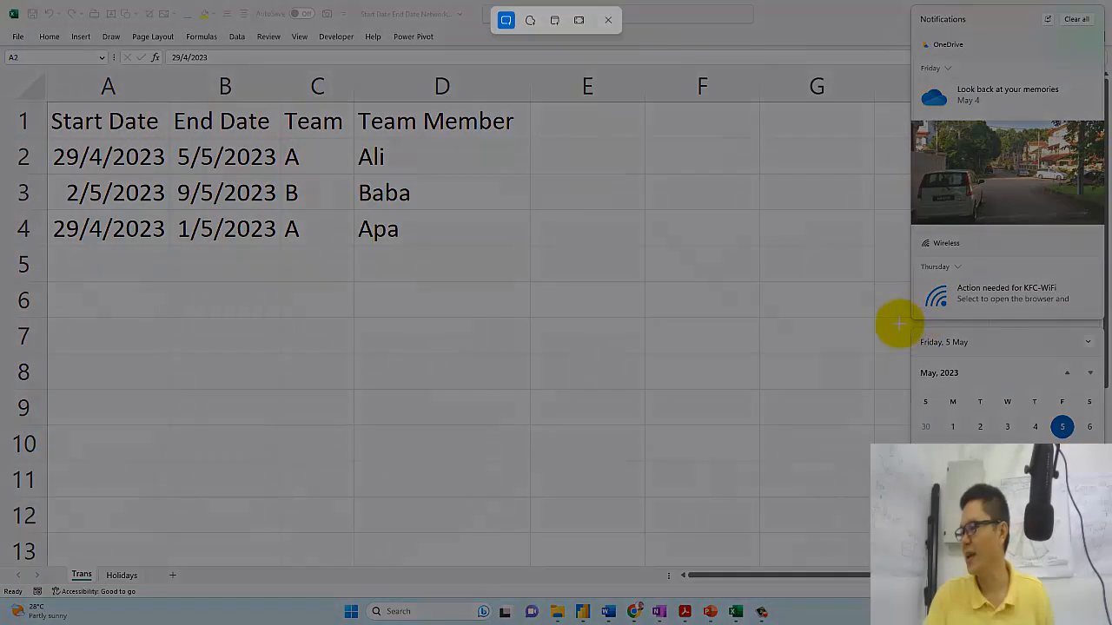
drag(899, 322, 1108, 486)
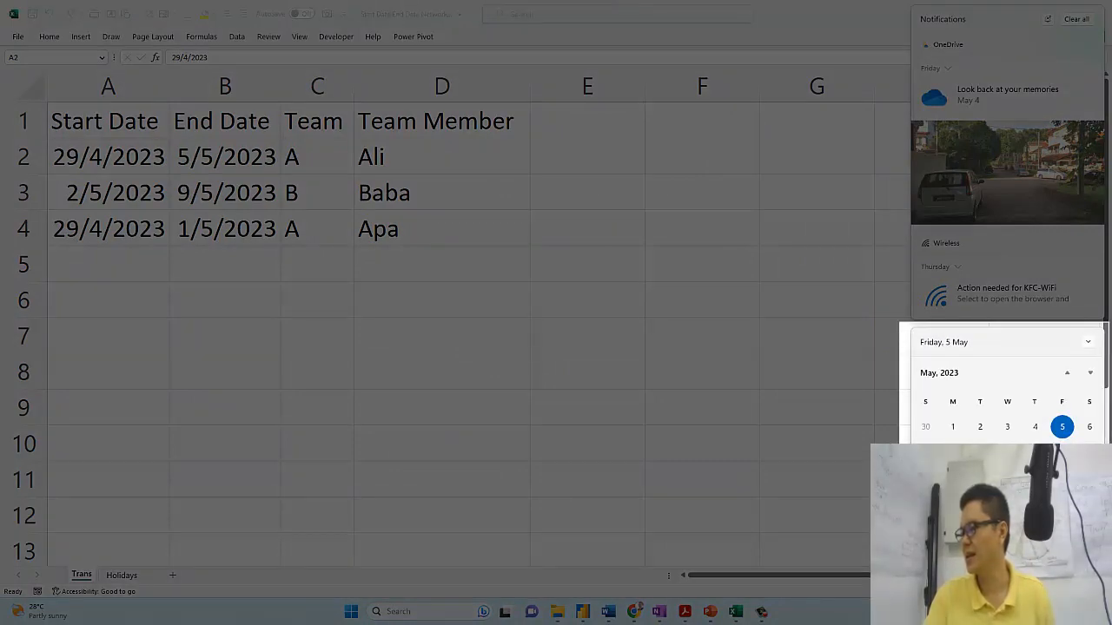
drag(1108, 486, 1100, 486)
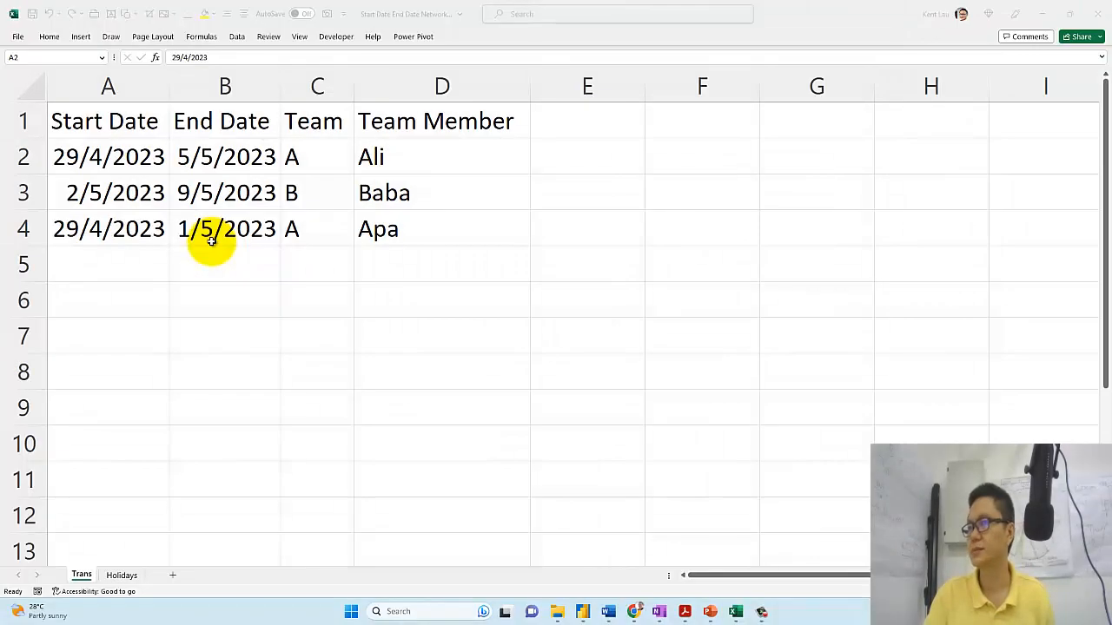
- Paste the calendar screenshot into the Trans sheet, shrink it, and place it beside the Team Member column
click(218, 290)
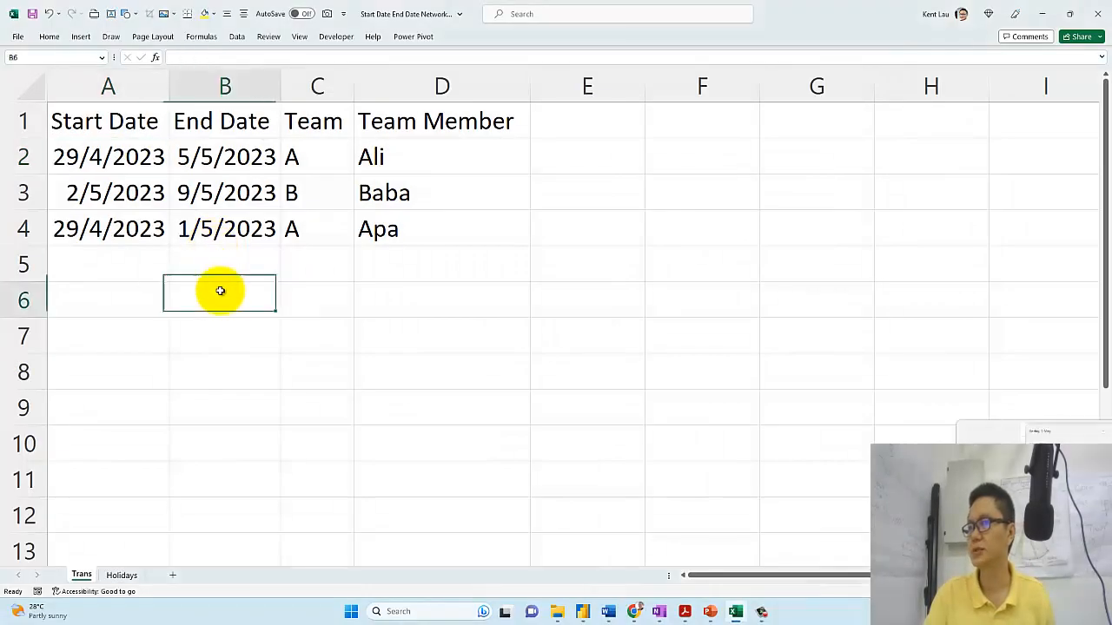
key(ctrl+v)
drag(167, 281, 340, 454)
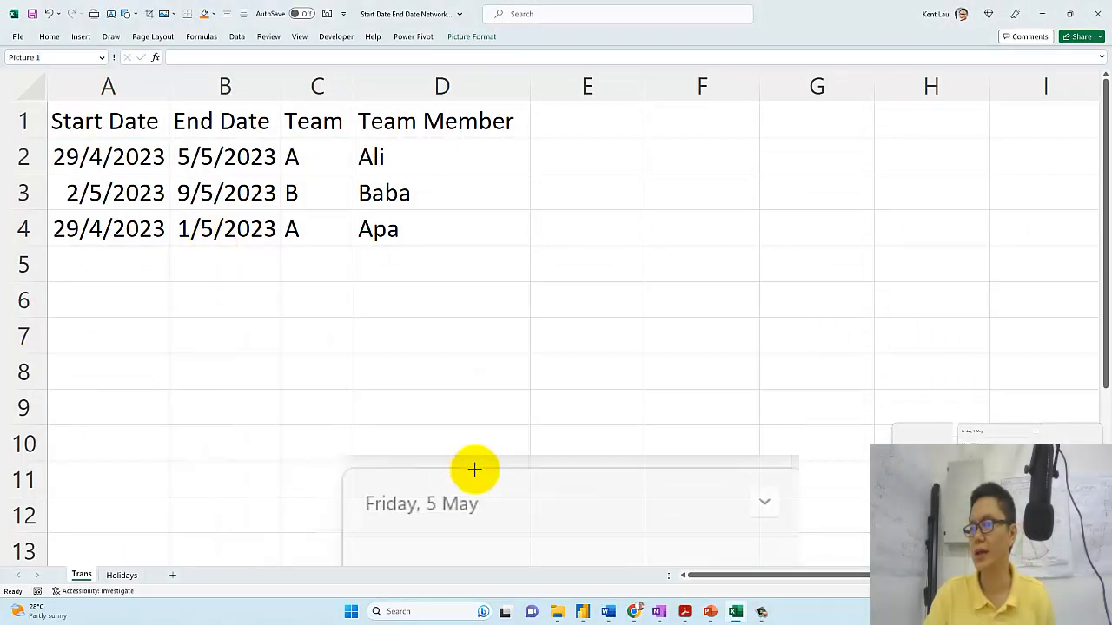
drag(460, 516, 610, 168)
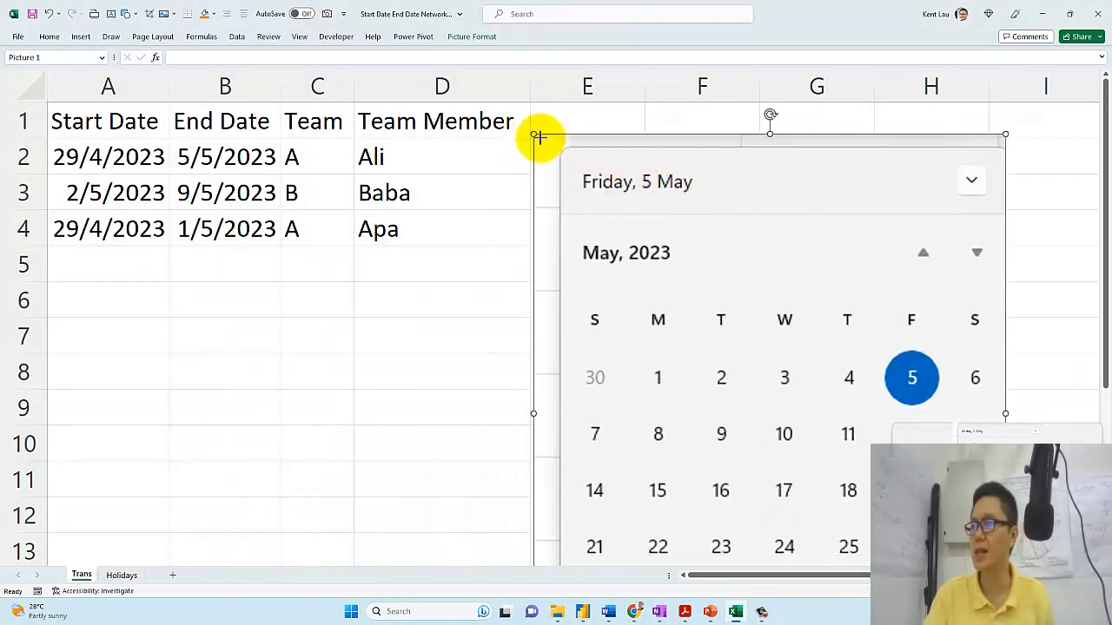
drag(539, 139, 666, 303)
drag(708, 375, 588, 196)
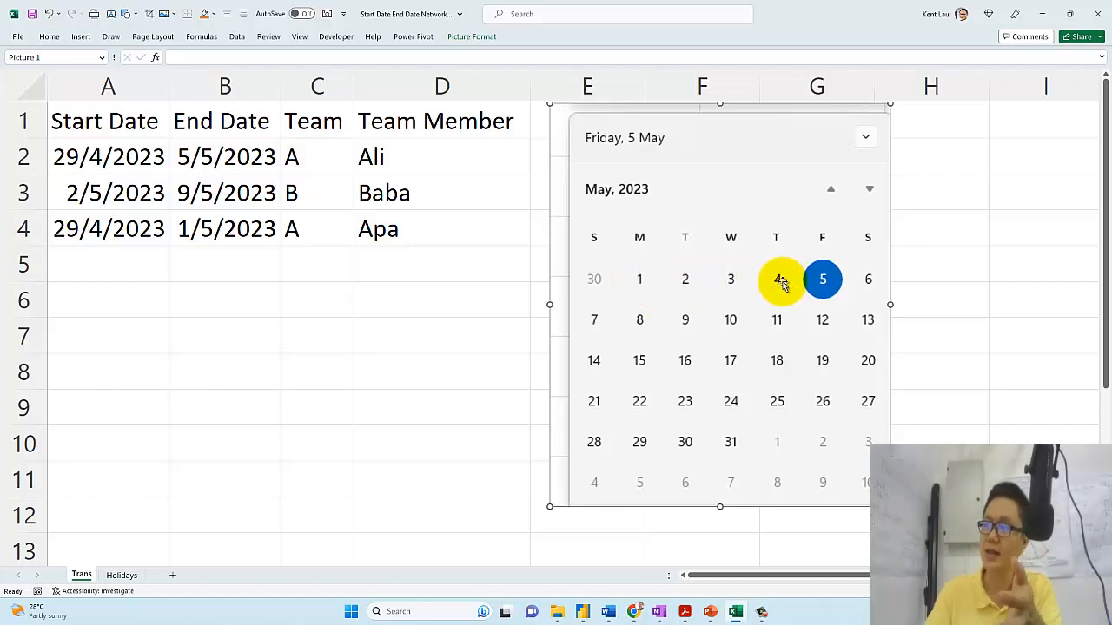
- Check the dates on the Holidays sheet, and move the Trans sheet's calendar picture clear of column E
click(122, 576)
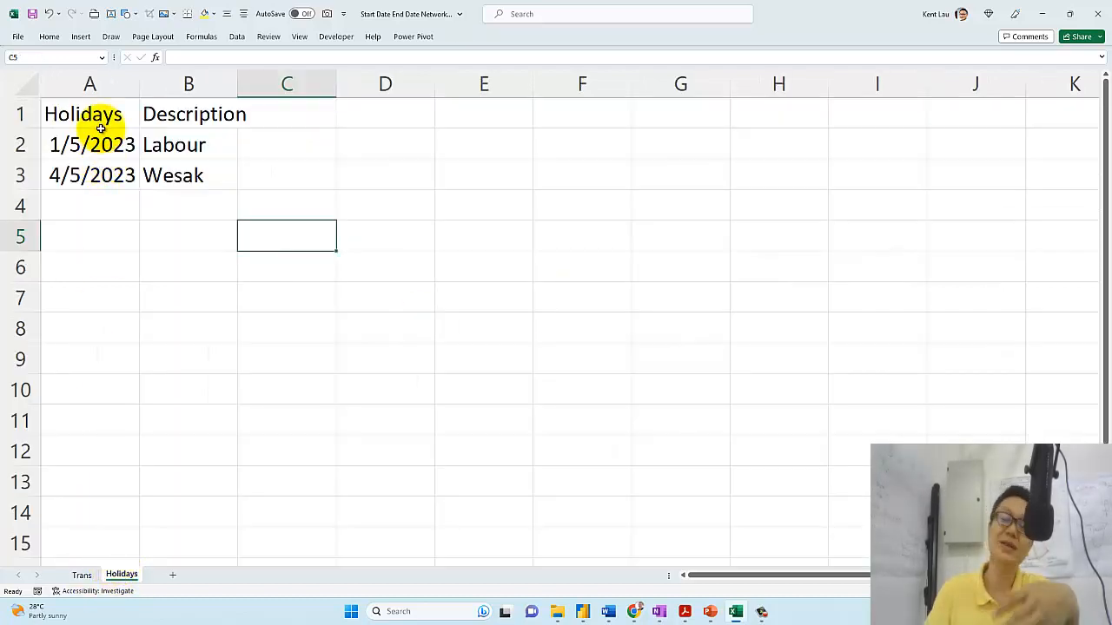
click(81, 575)
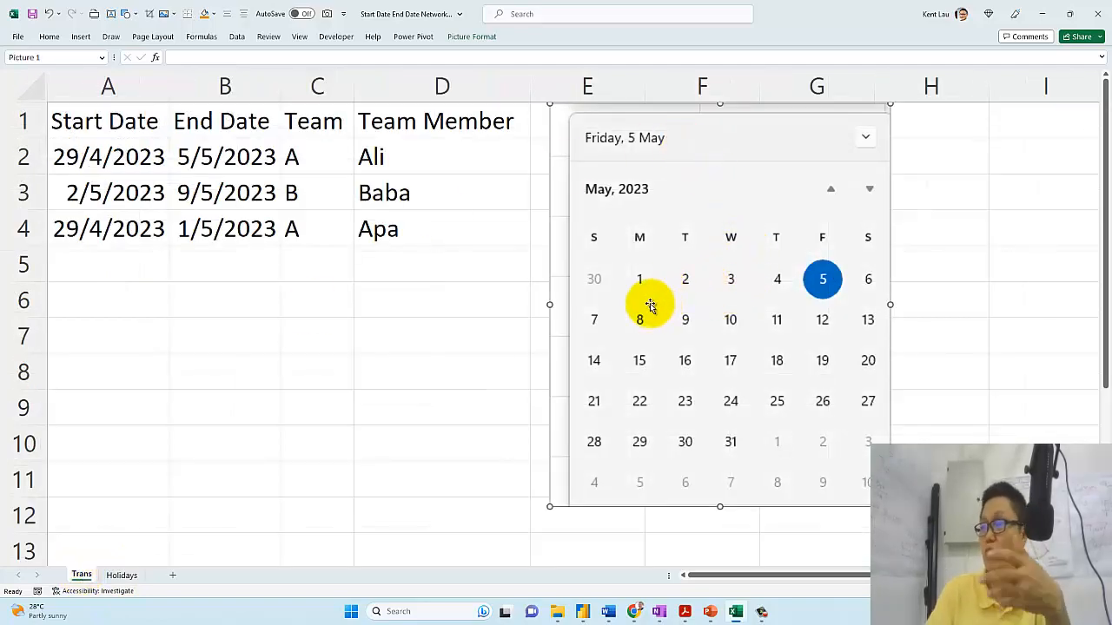
drag(638, 286, 724, 261)
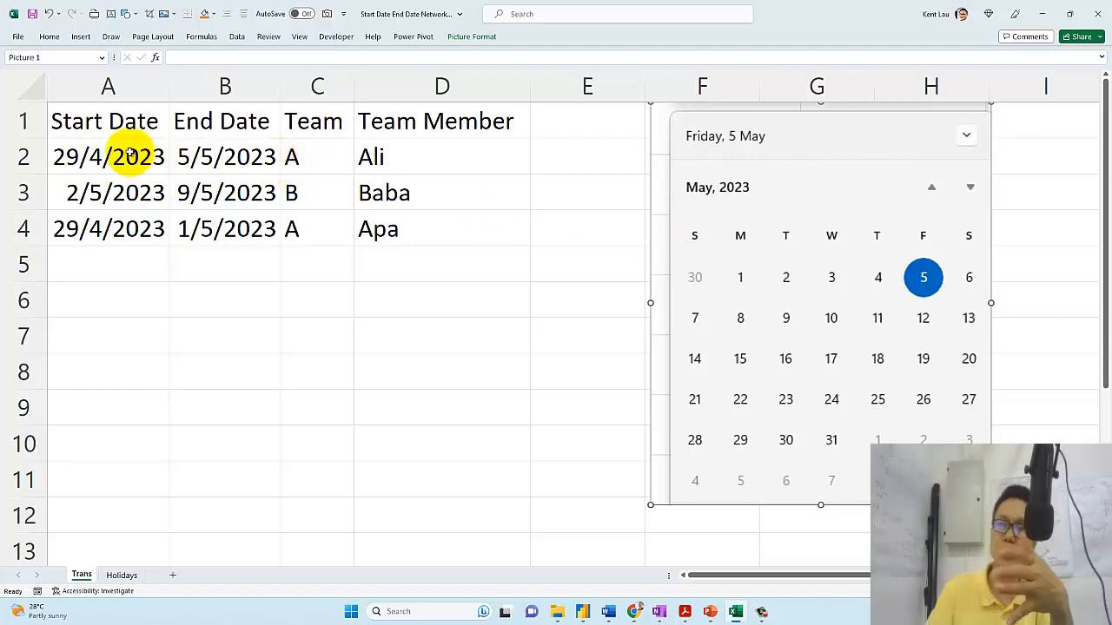
drag(779, 204, 833, 180)
- Start a NETWORKDAYS formula in E2 with A2 as the start date and B2 as the end date
click(599, 156)
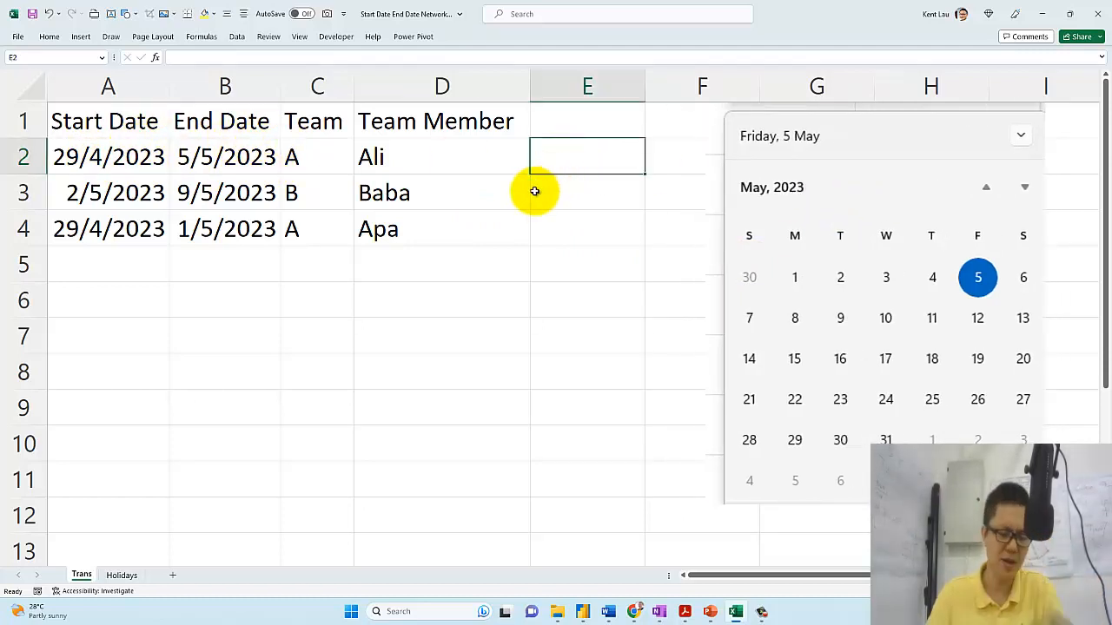
text(=)
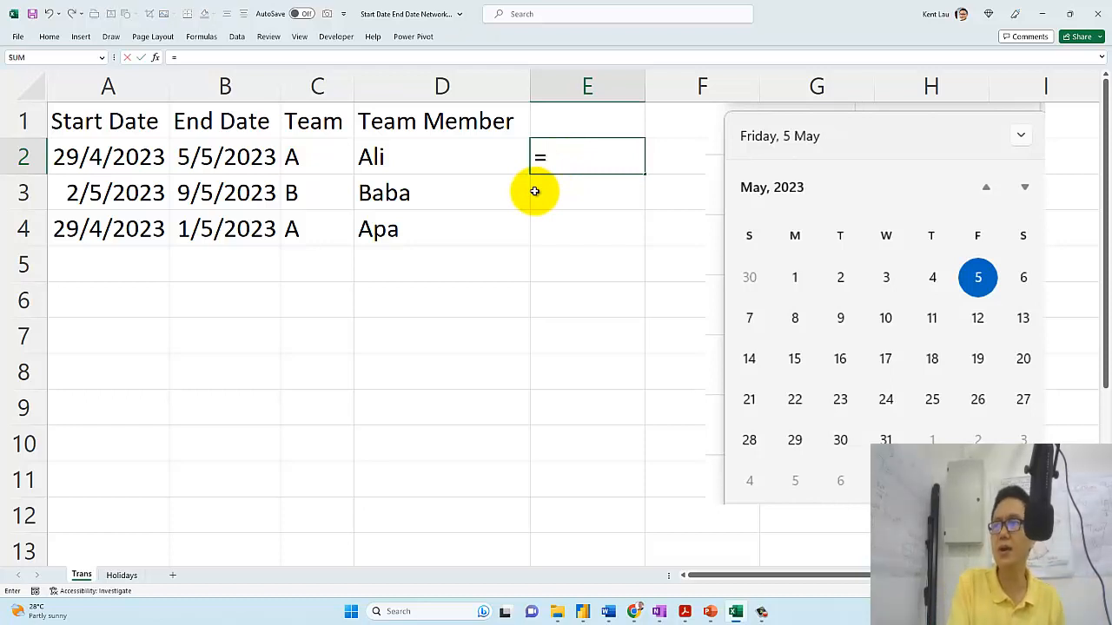
text(net)
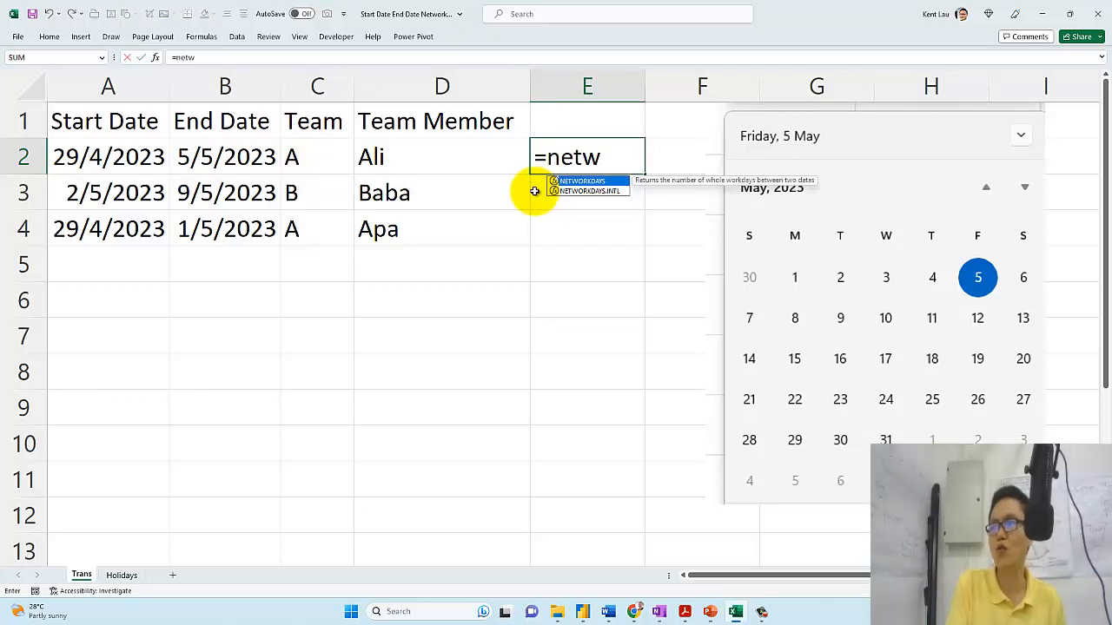
text(w)
key(Tab)
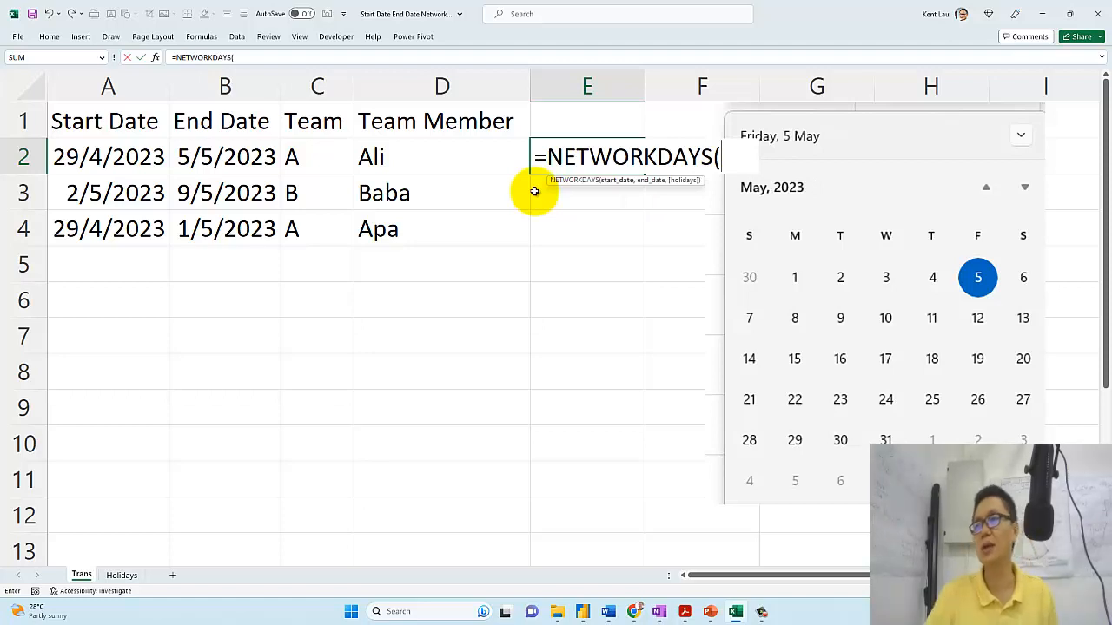
click(144, 153)
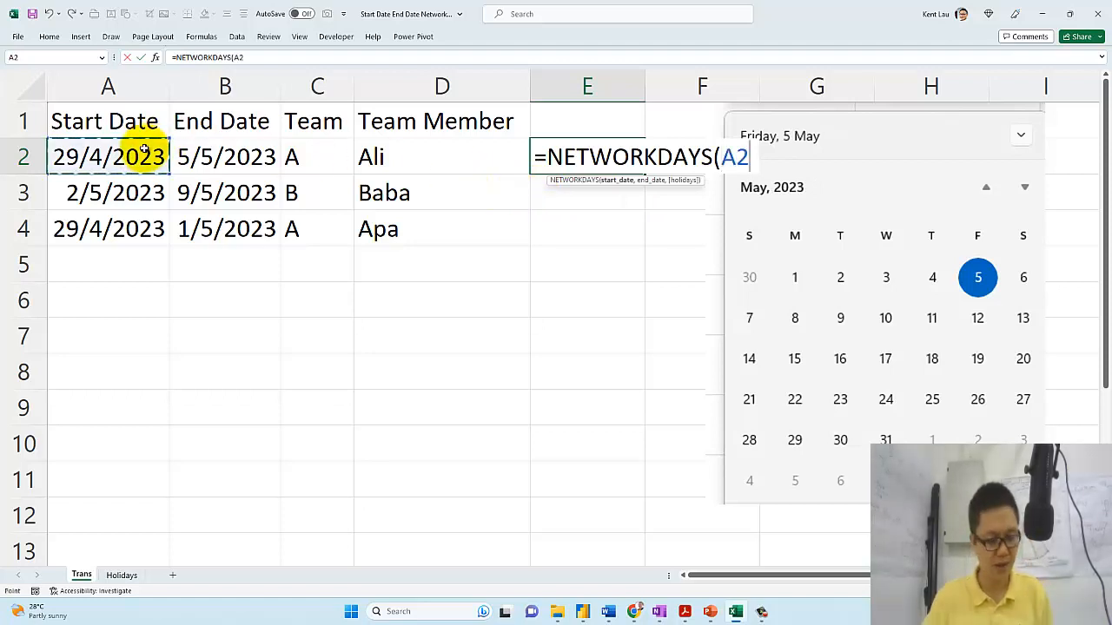
text(,)
click(210, 158)
text(,)
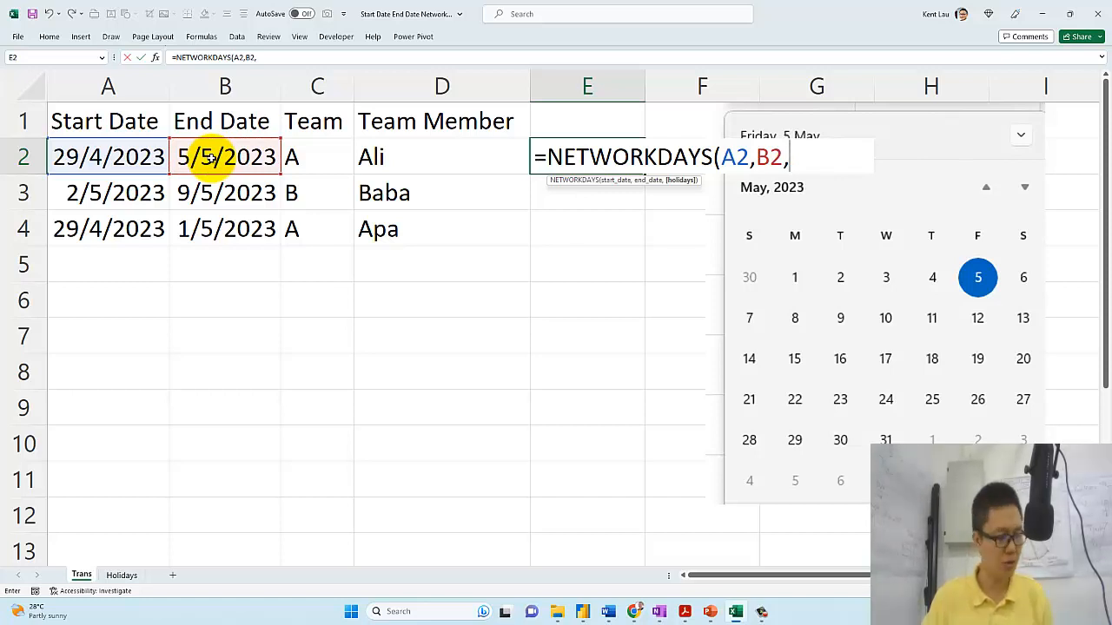
- Supply Holidays!A2:A3 as the holidays argument and complete the E2 formula
text(1)
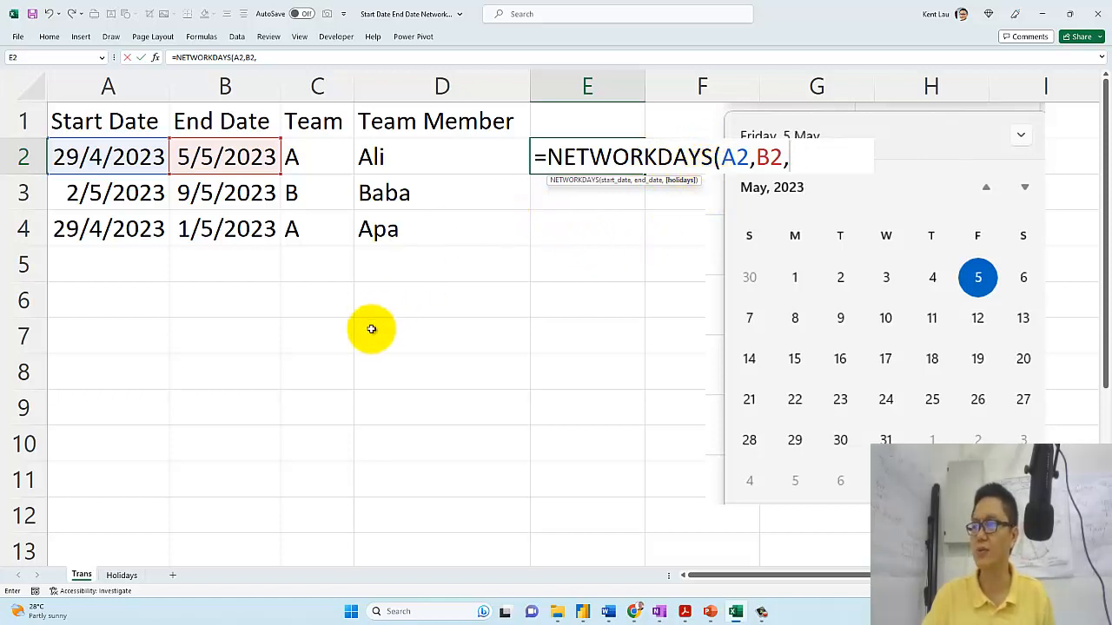
click(119, 575)
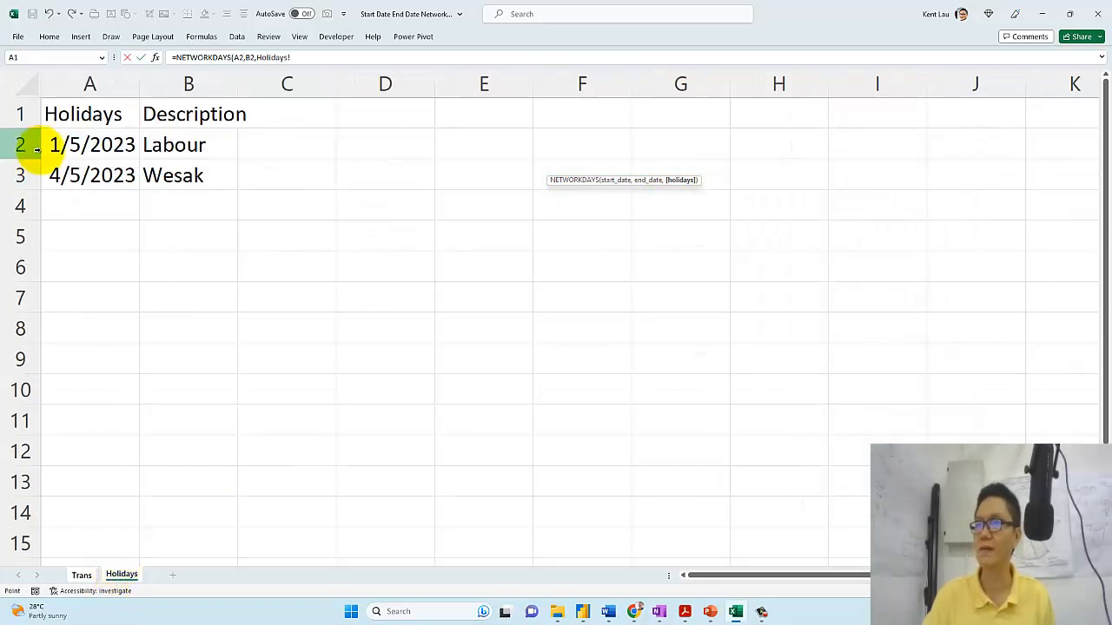
click(87, 157)
drag(86, 159, 90, 172)
key(Return)
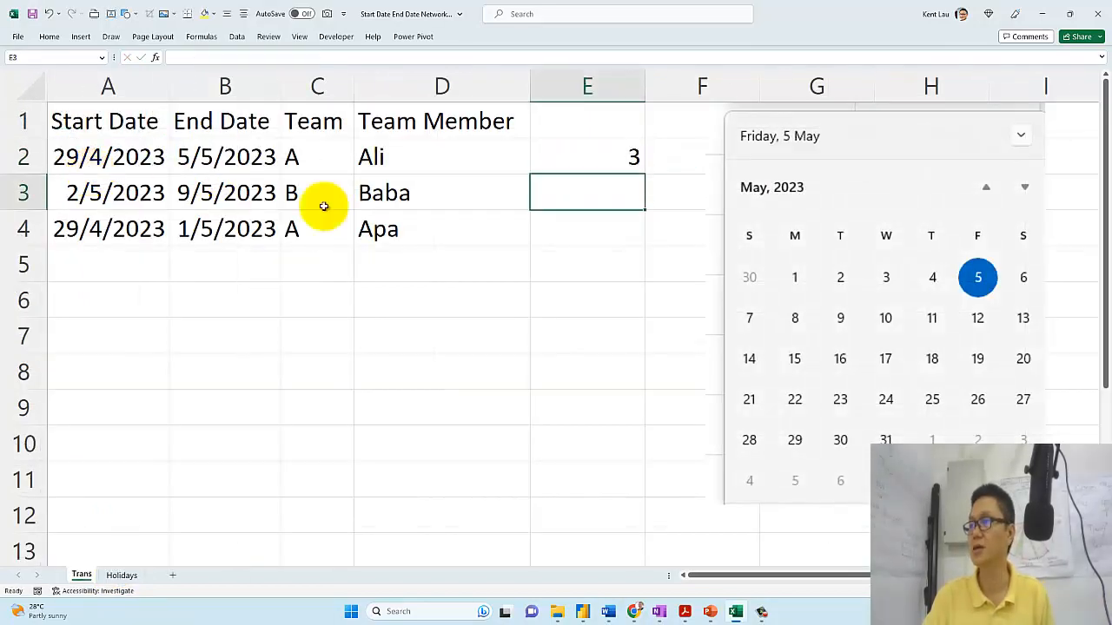
- Make the holidays range in the E2 formula absolute, as Holidays!$A$2:$A$3
click(609, 151)
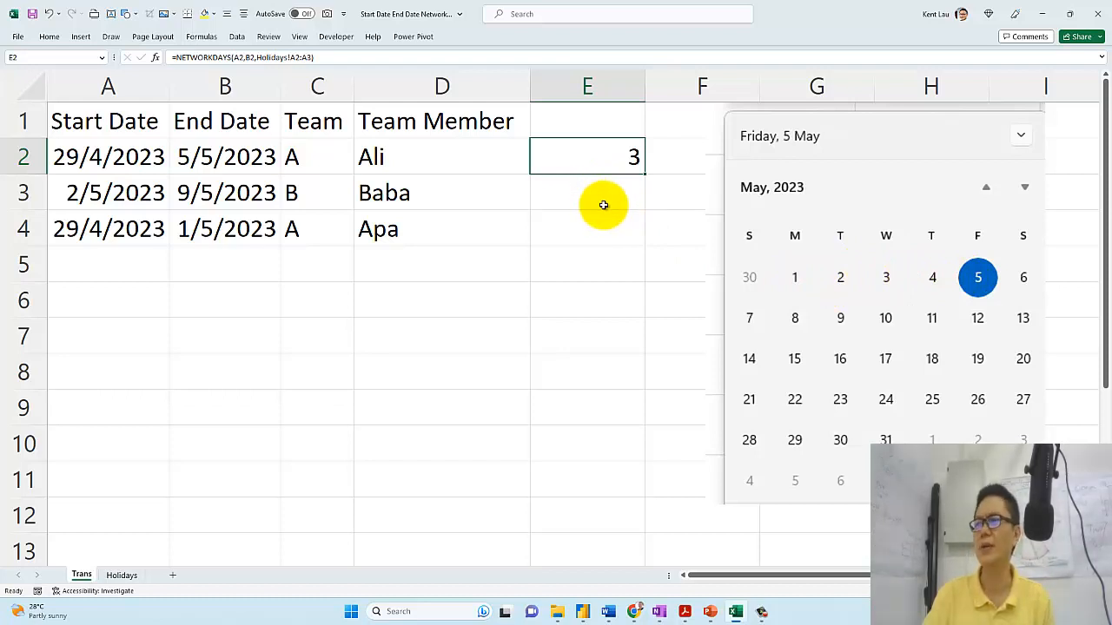
double_click(581, 158)
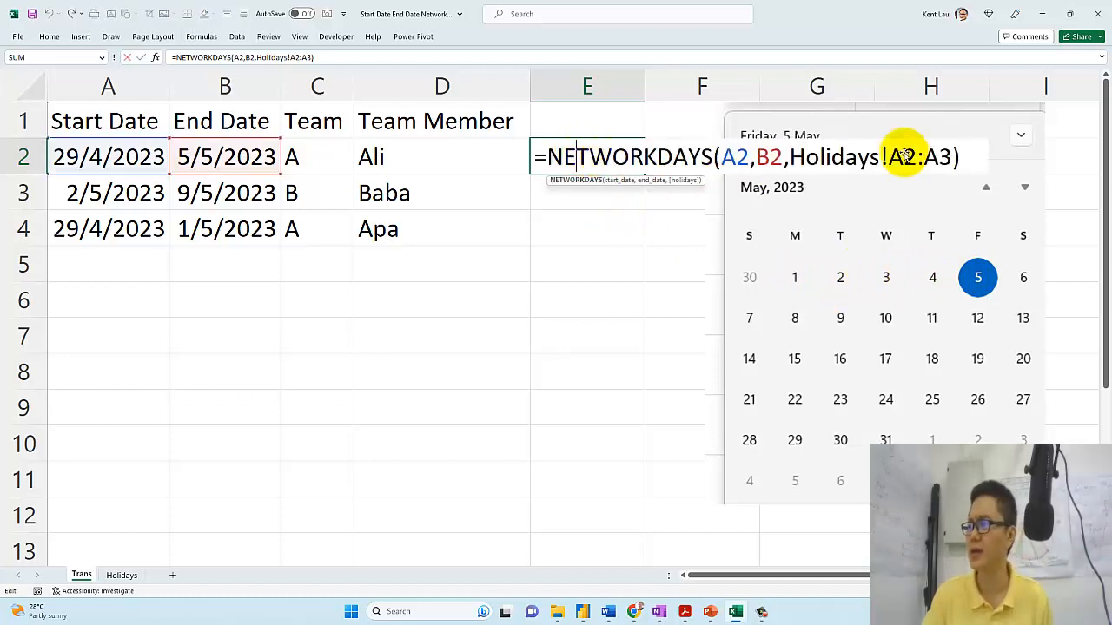
click(892, 158)
drag(892, 157, 957, 155)
key(F4)
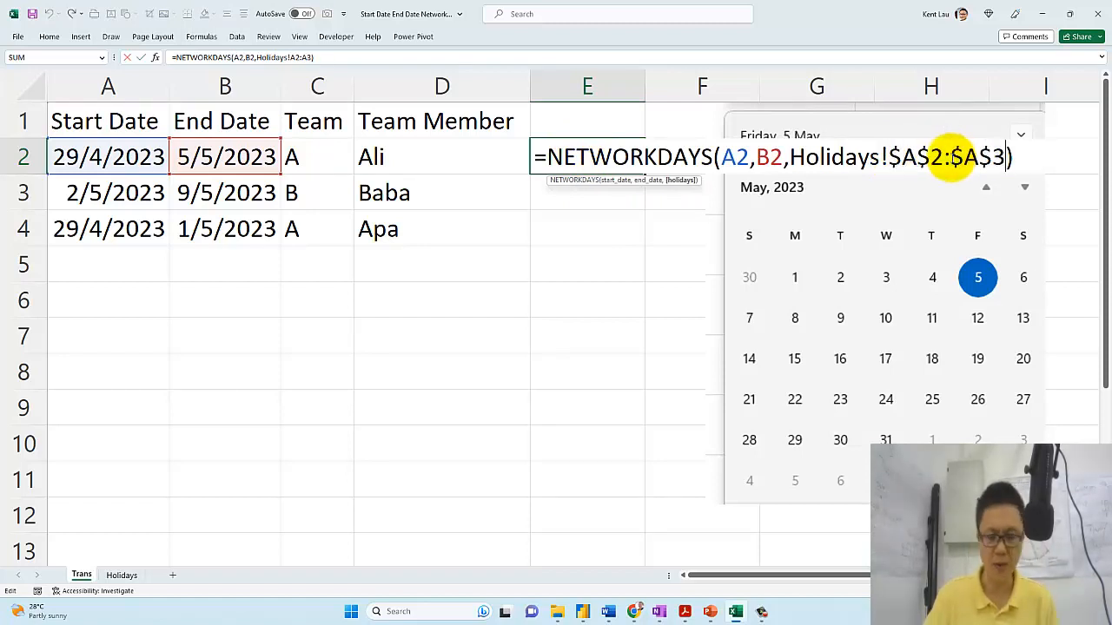
key(Return)
- Fill the NETWORKDAYS formula from E2 down to E4
click(641, 165)
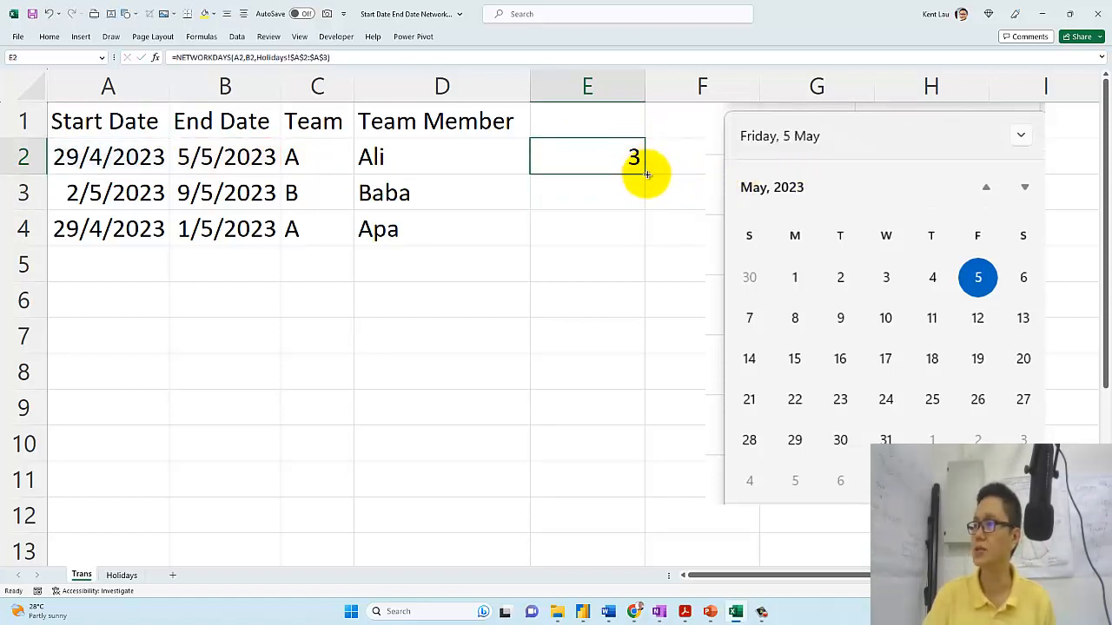
drag(645, 175, 640, 245)
click(589, 200)
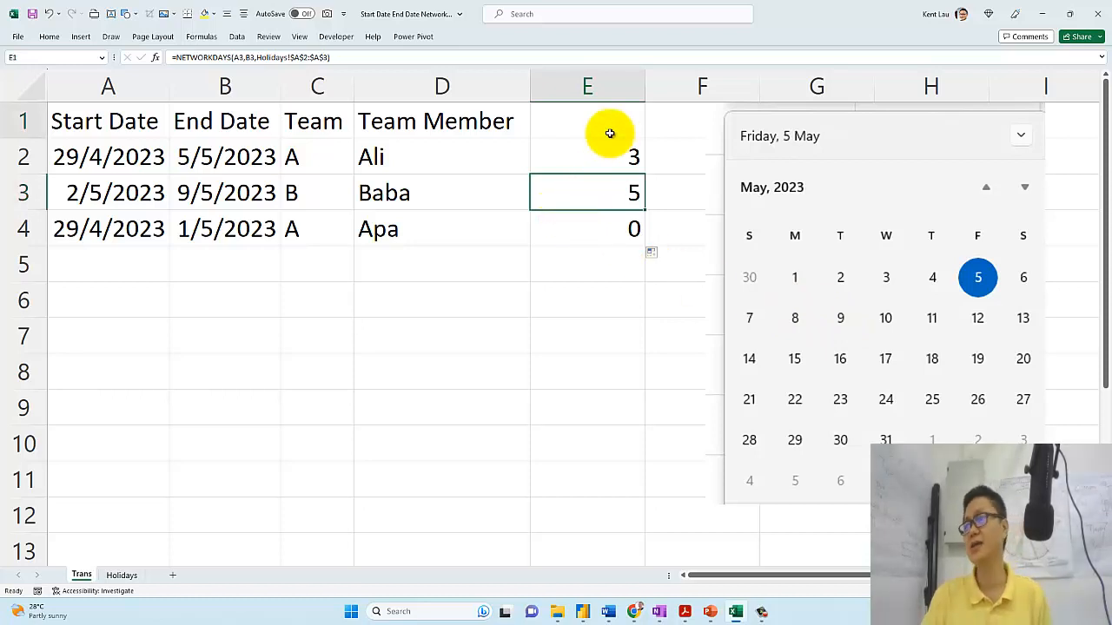
drag(611, 131, 606, 243)
key(Delete)
click(521, 308)
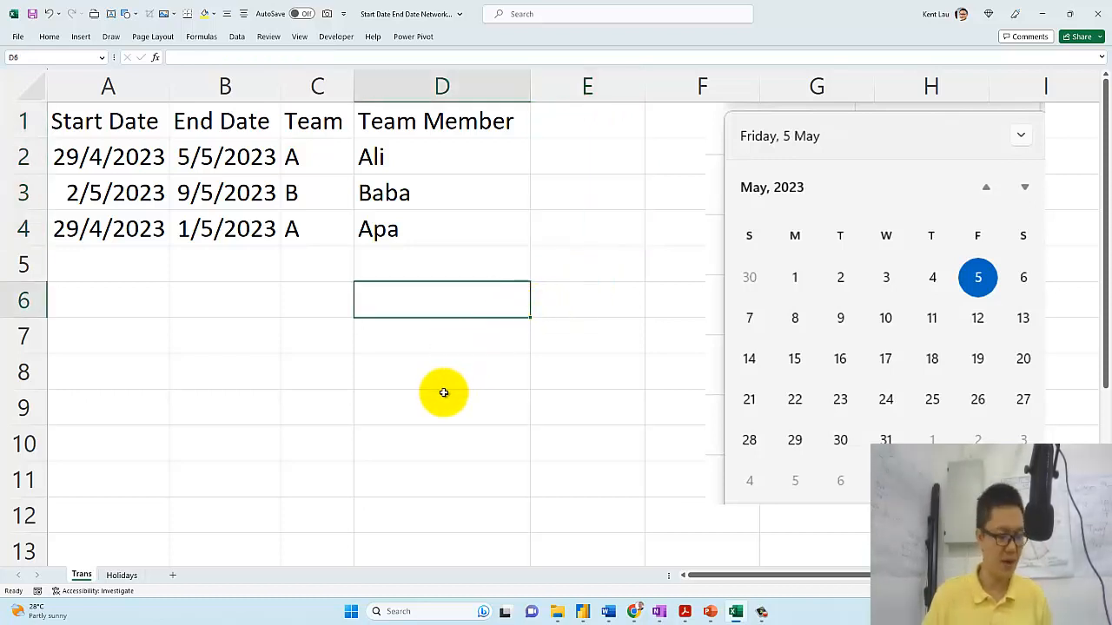
key(ctrl+z)
click(554, 415)
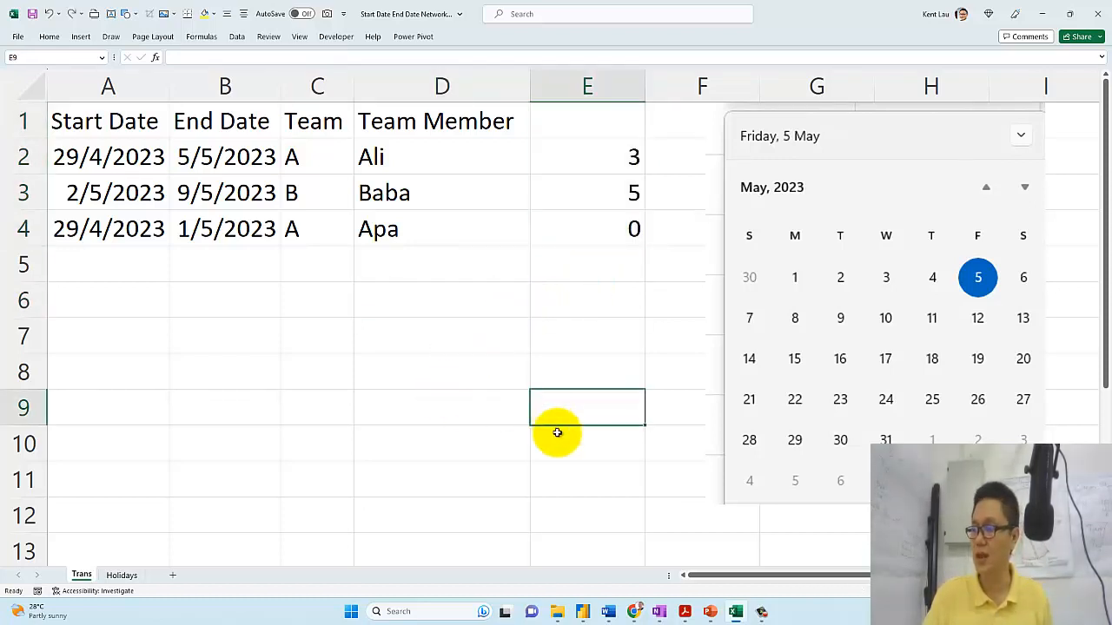
- Switch to the PowerPoint formulas guide and examine the NETWORKDAYS example on slide 7
click(709, 611)
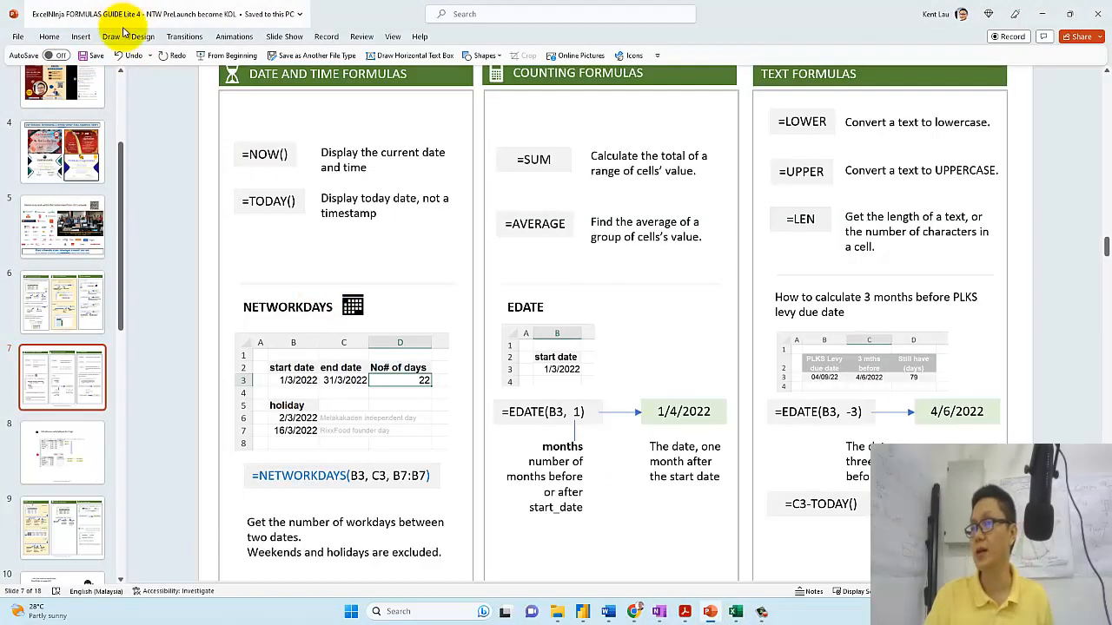
scroll(206, 276, up, 1)
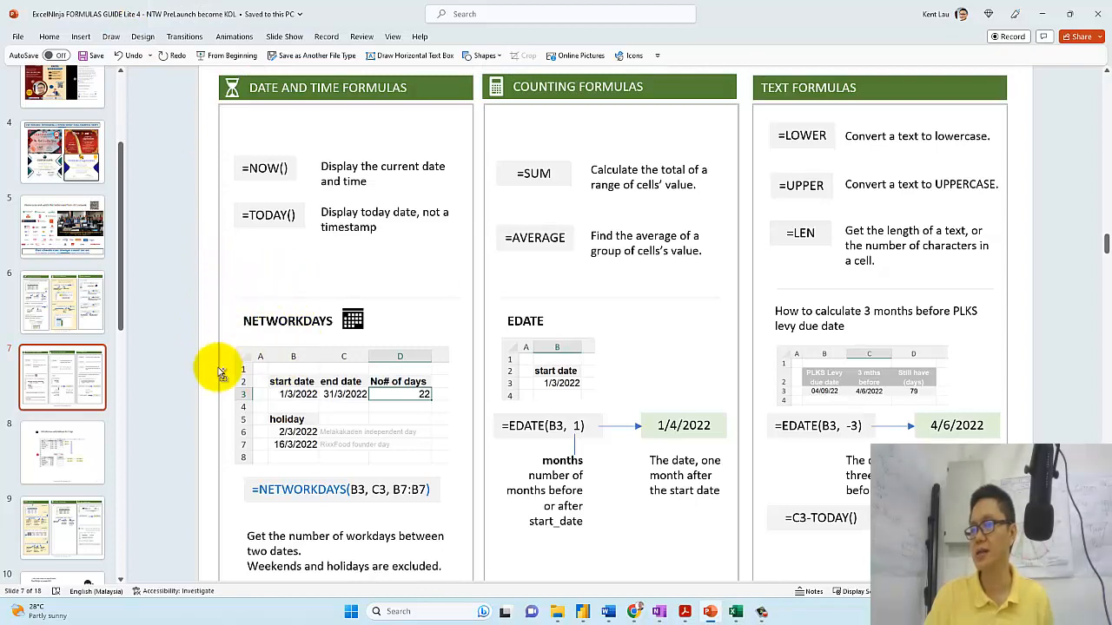
ctrl+scroll(218, 371, up, 3)
ctrl+scroll(218, 372, down, 3)
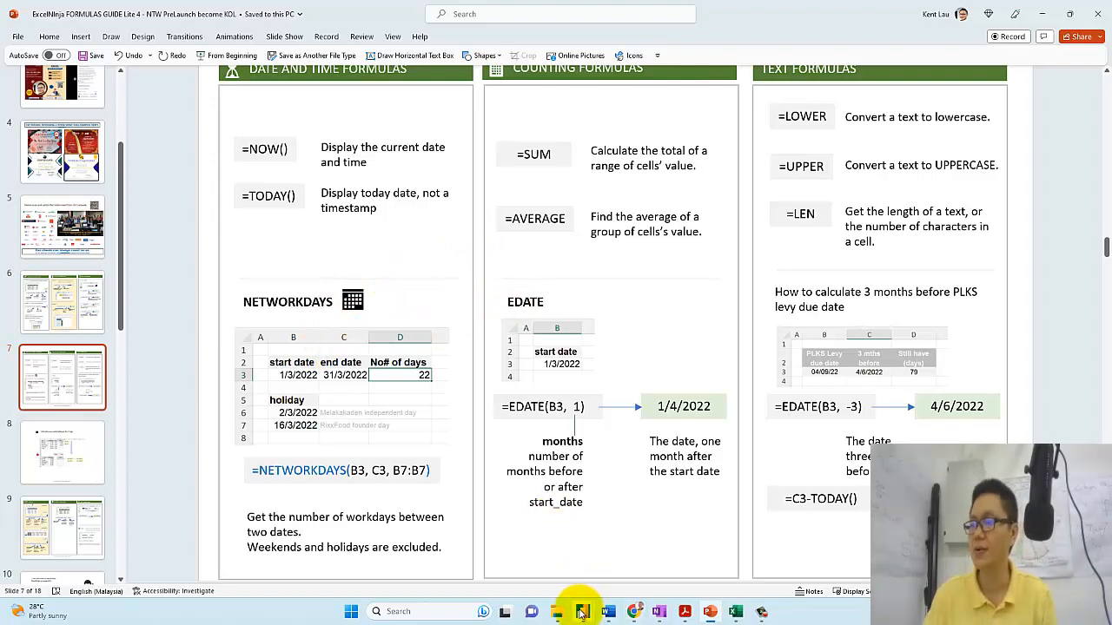
- Switch back to the Excel workbook and review the working-day results on the Trans sheet
mouse_move(582, 612)
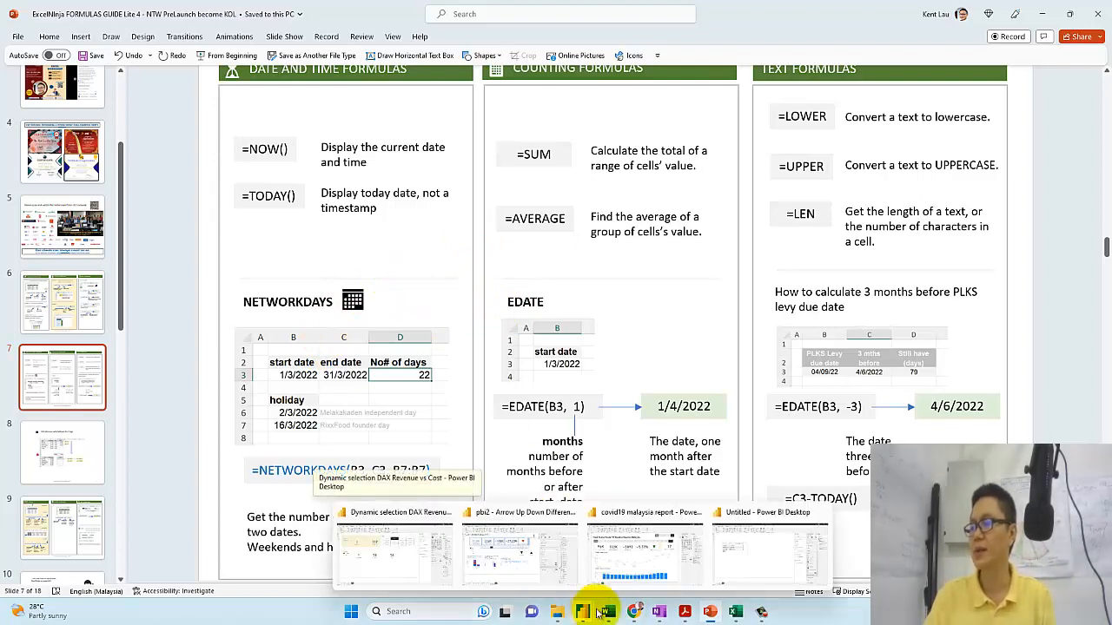
click(735, 613)
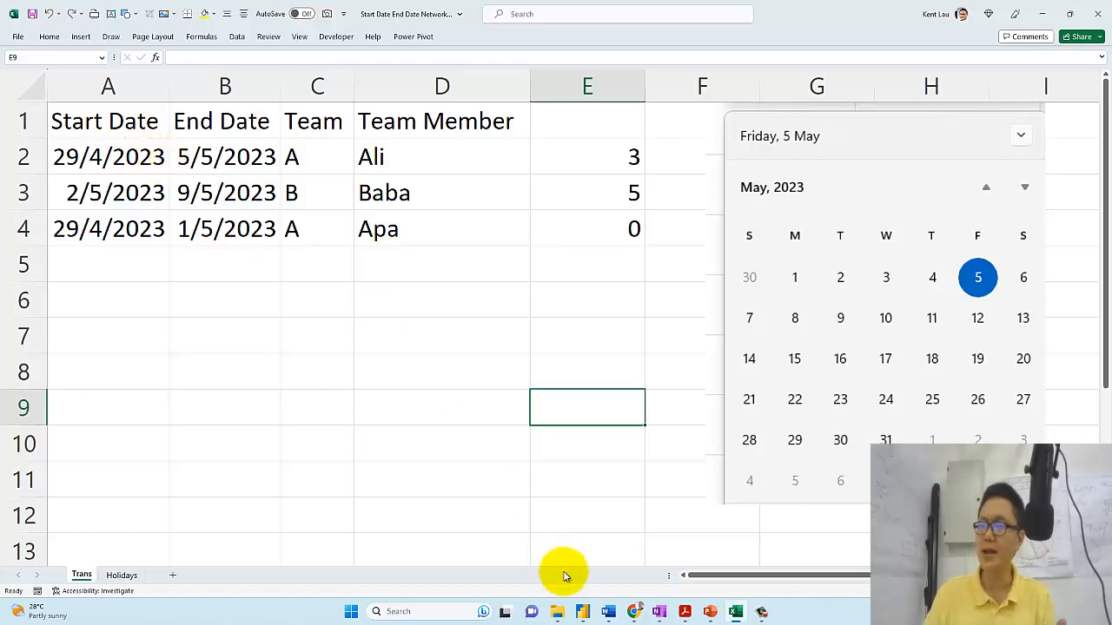
click(122, 576)
key(ctrl+Page_Up)
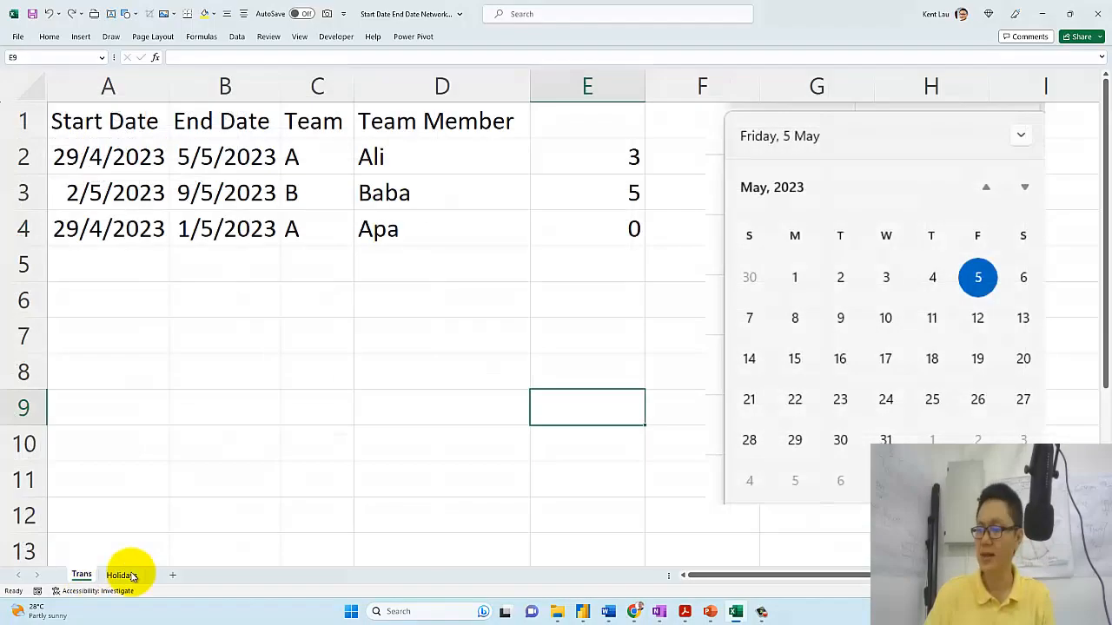
- Switch to the untitled Power BI Desktop report and inspect the Holidays and Trans tables in Data view
mouse_move(581, 608)
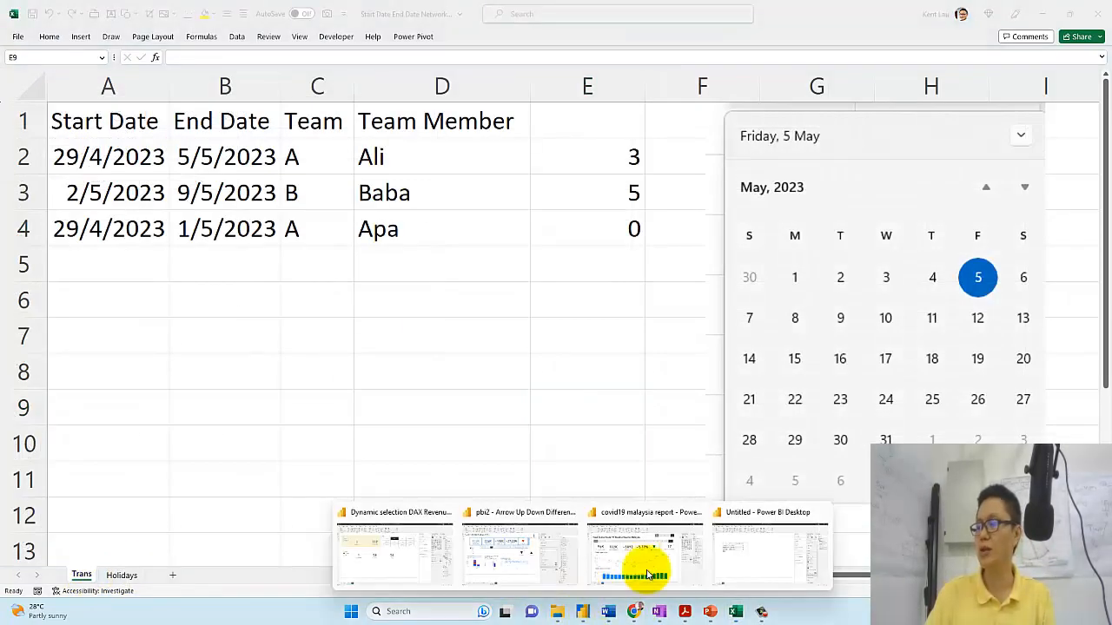
click(794, 548)
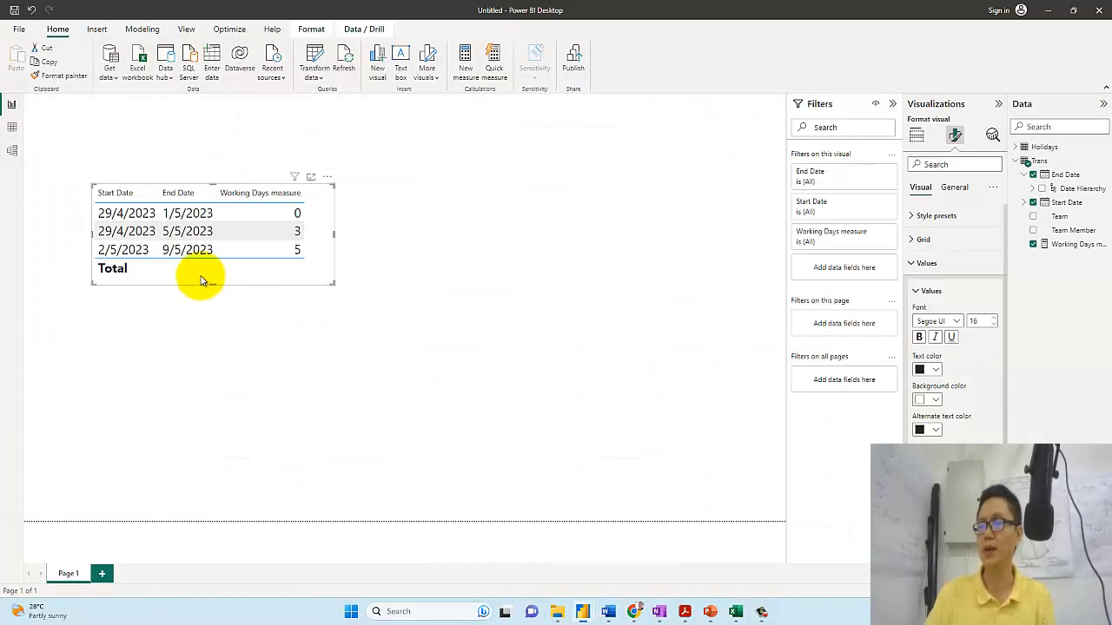
click(11, 127)
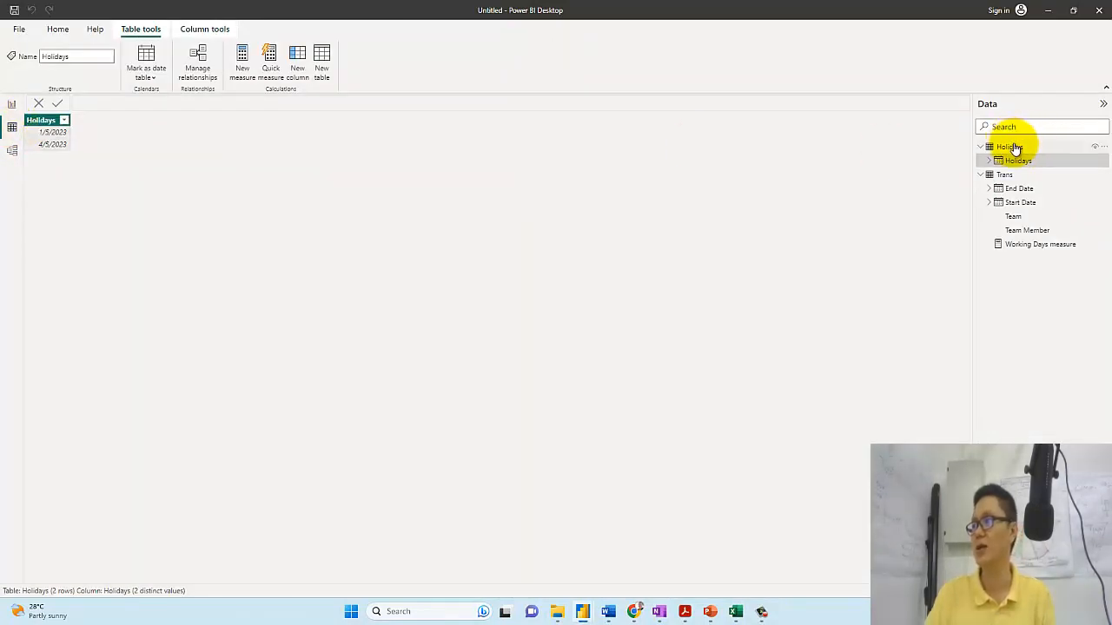
click(1011, 147)
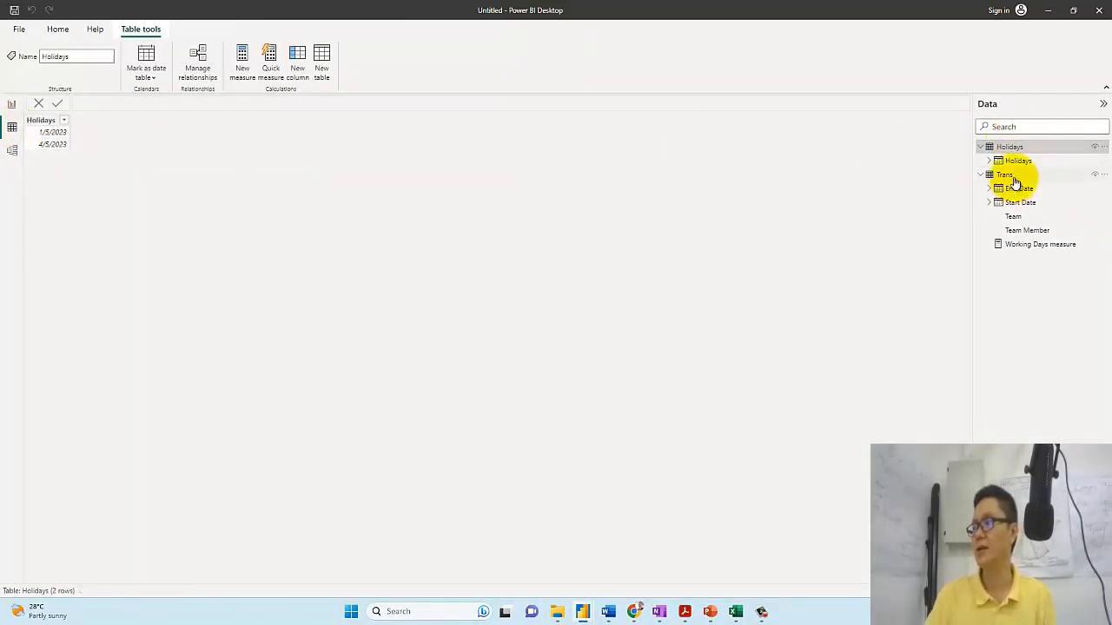
click(1009, 177)
click(1009, 148)
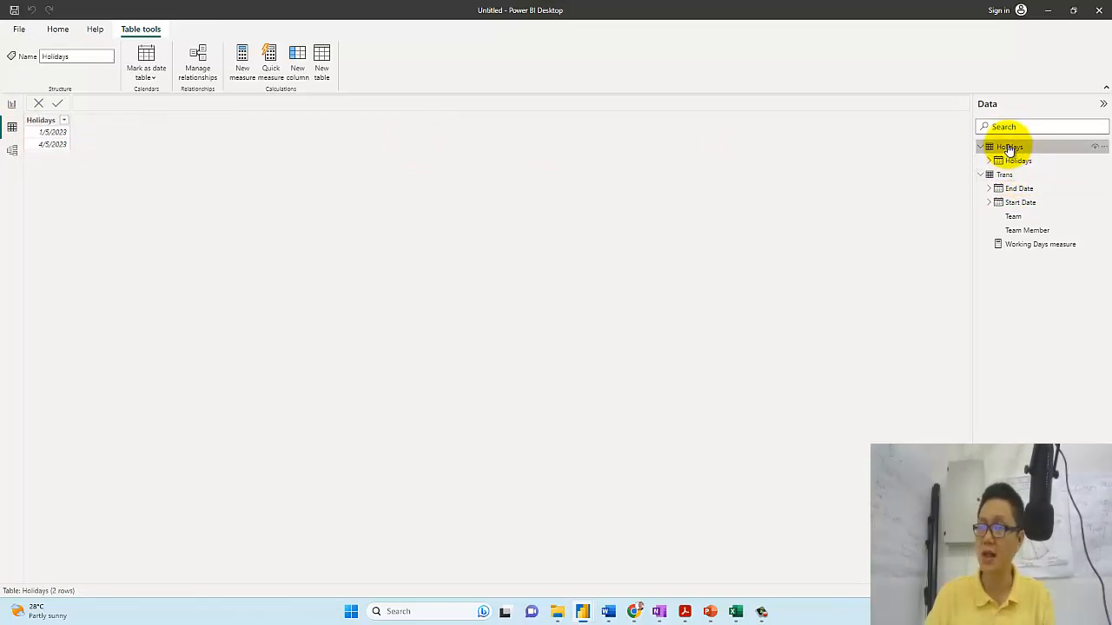
- Switch to Excel and review the holiday dates and descriptions on the Holidays sheet
click(735, 612)
click(120, 575)
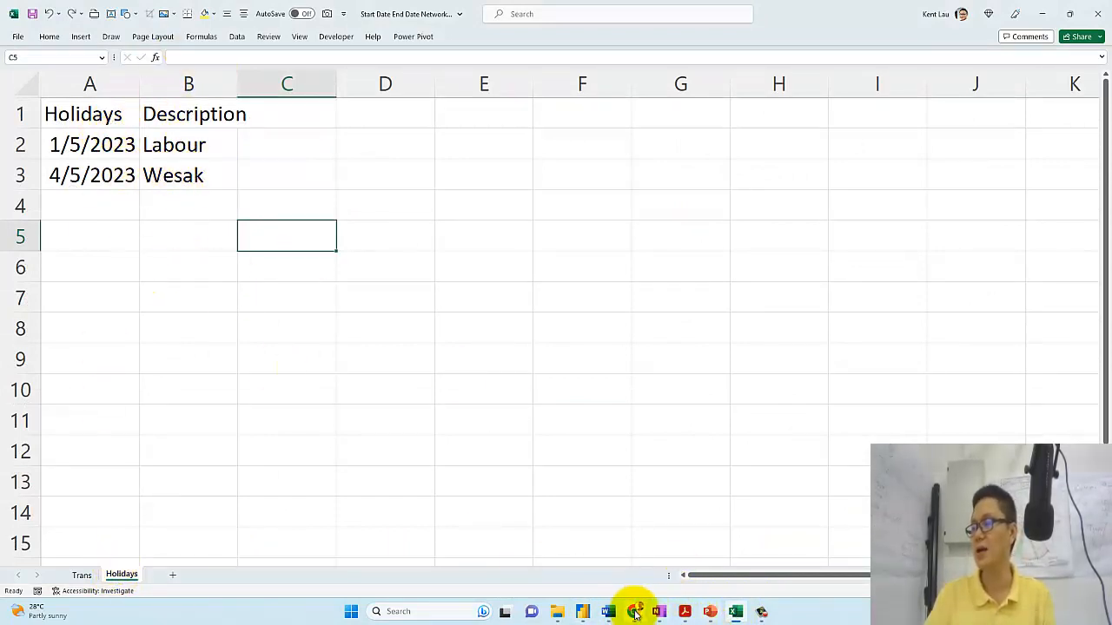
mouse_move(636, 613)
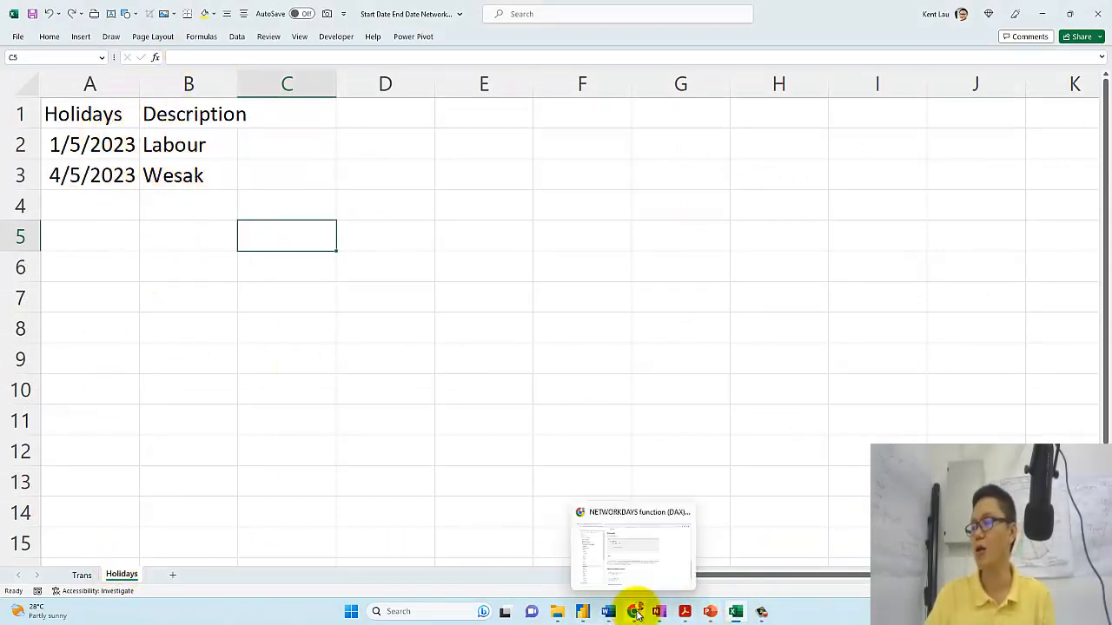
- Return to the untitled Power BI Desktop report, inspect the Trans table's data, and go back to Report view
click(580, 610)
click(764, 554)
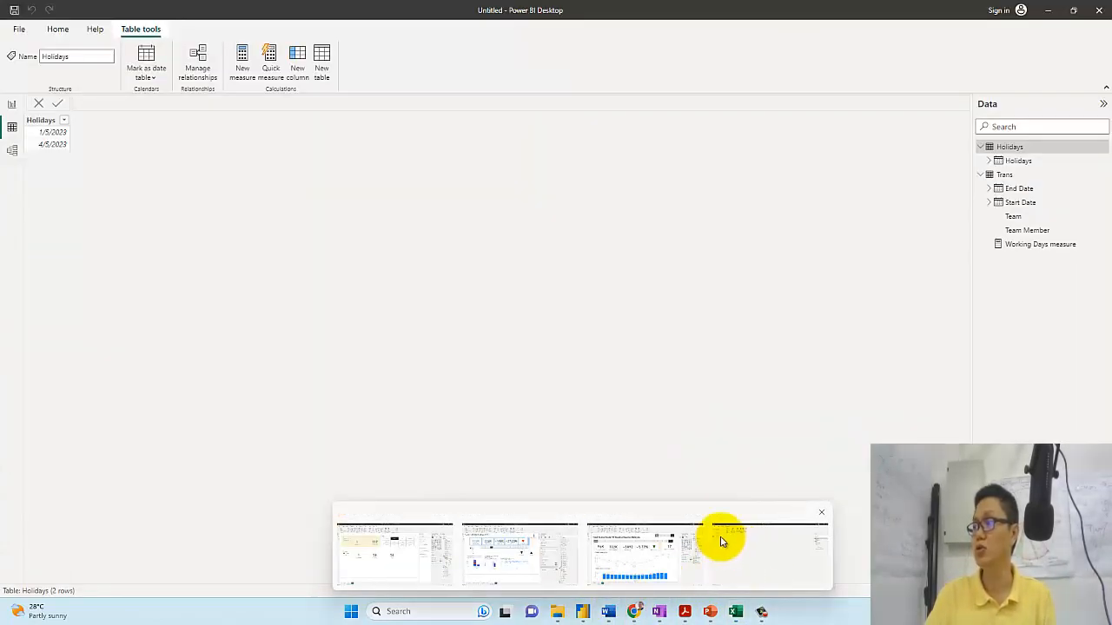
click(1030, 178)
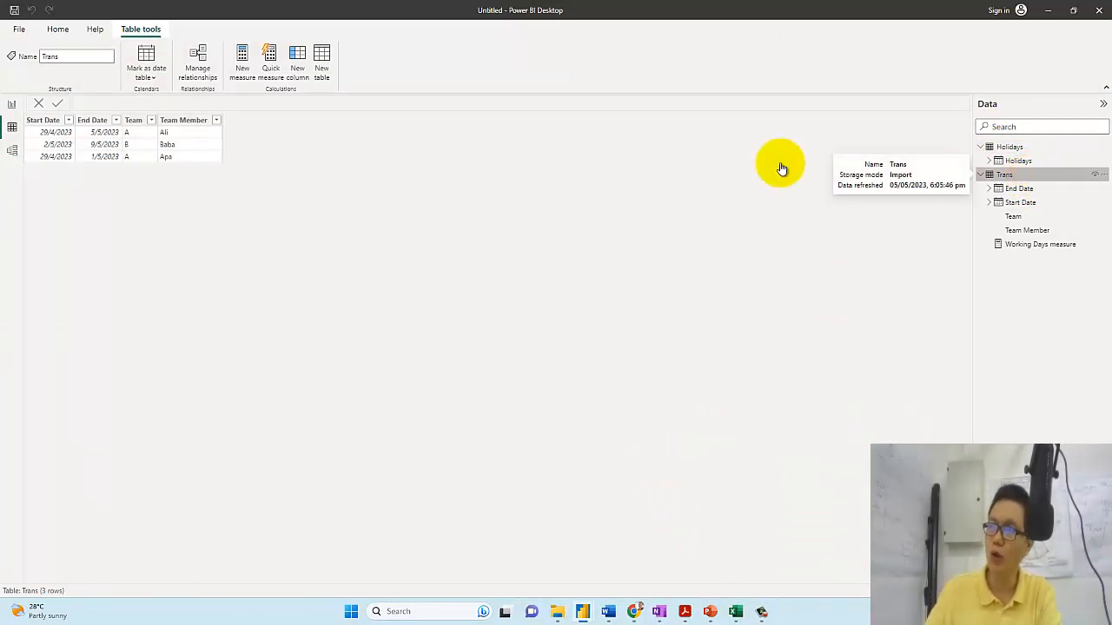
click(10, 105)
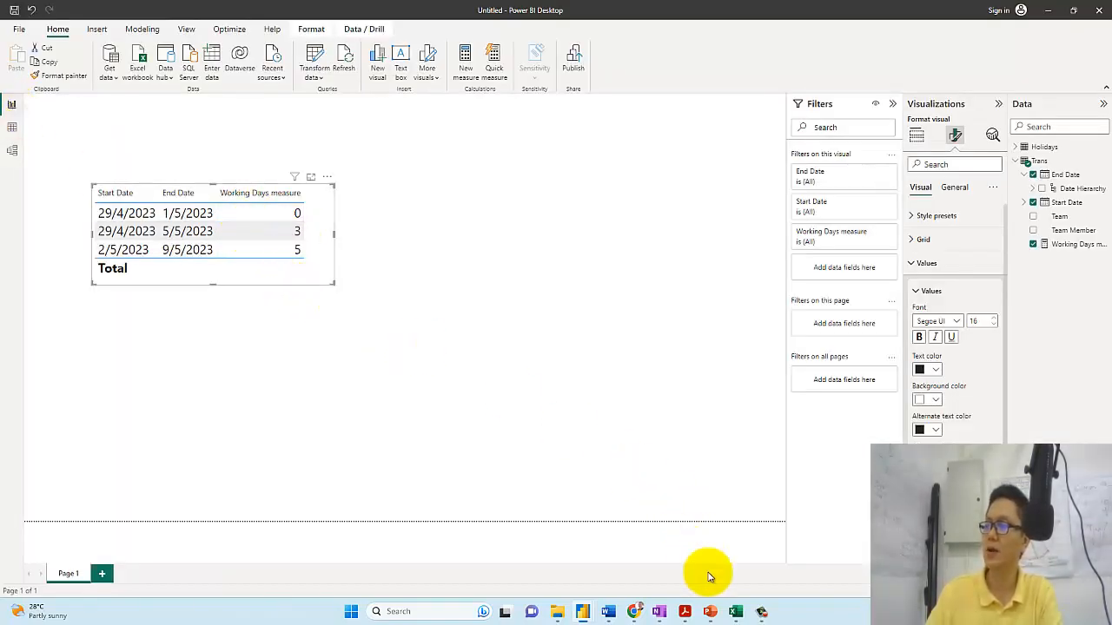
- Check the Trans sheet in Excel, and return to the untitled Power BI Desktop report to examine the Working Days measure's DAX formula
click(735, 613)
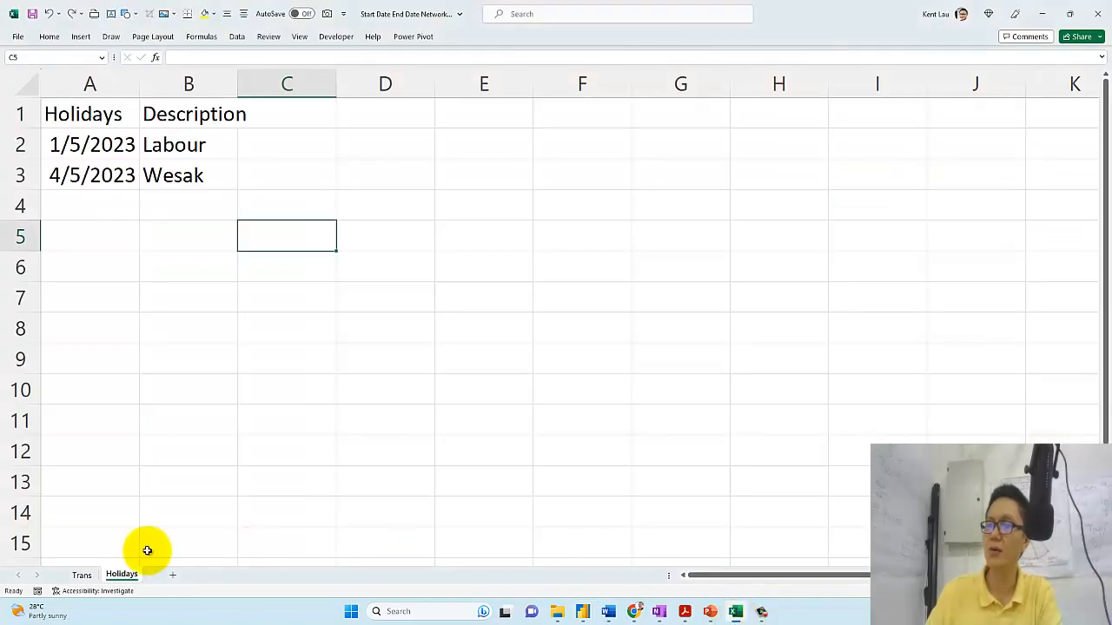
click(82, 575)
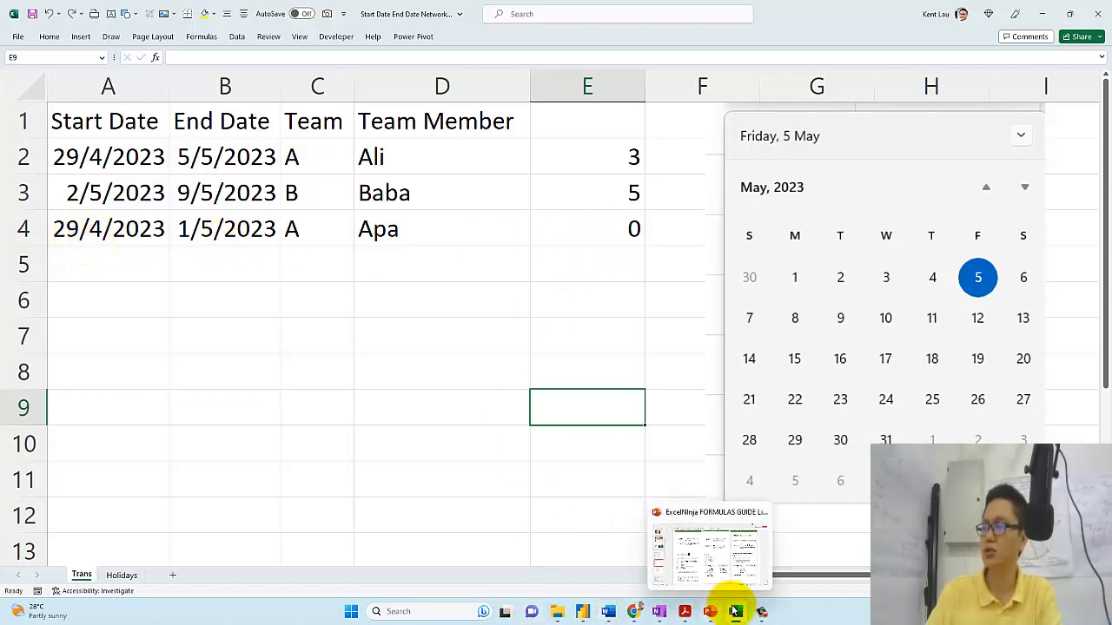
mouse_move(584, 613)
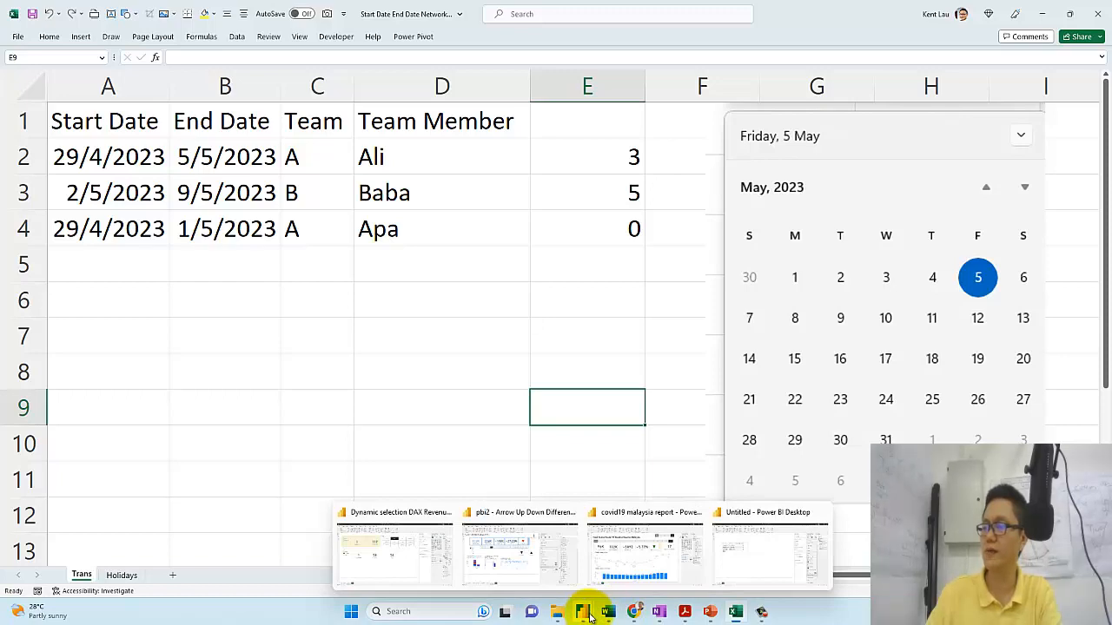
click(739, 556)
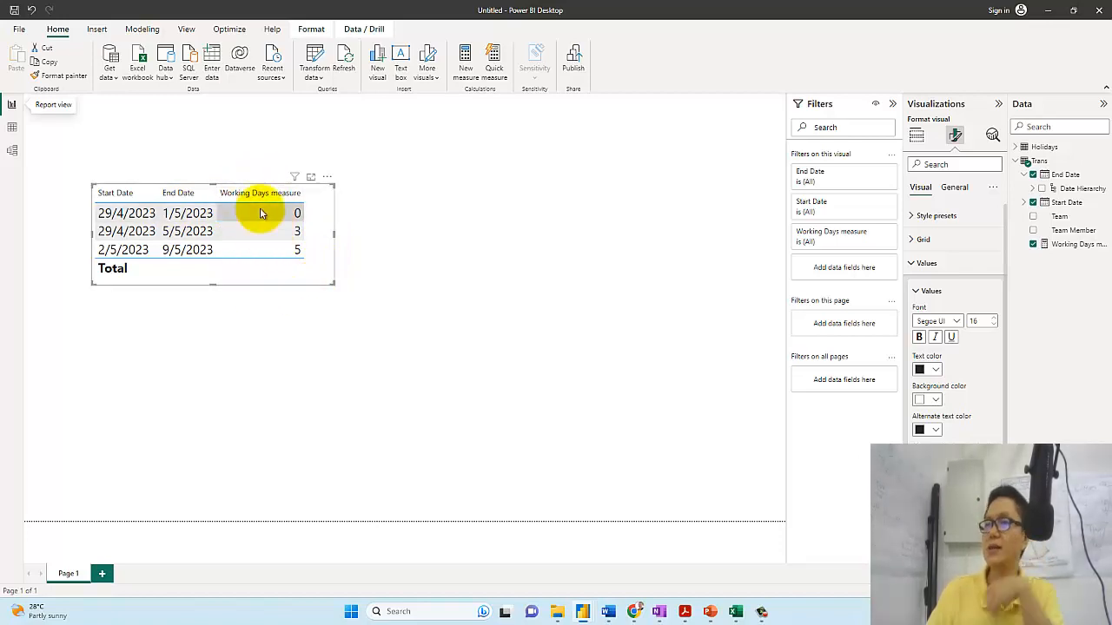
click(1070, 245)
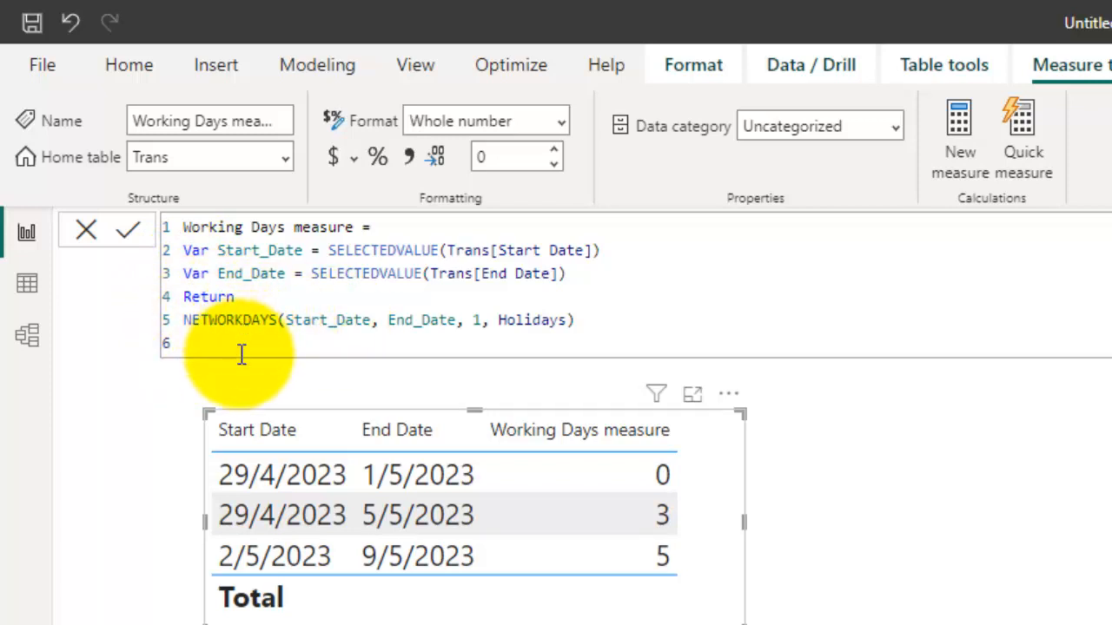
- Create a new measure named NumOfWorkdays with no visual selected on the report page
click(990, 549)
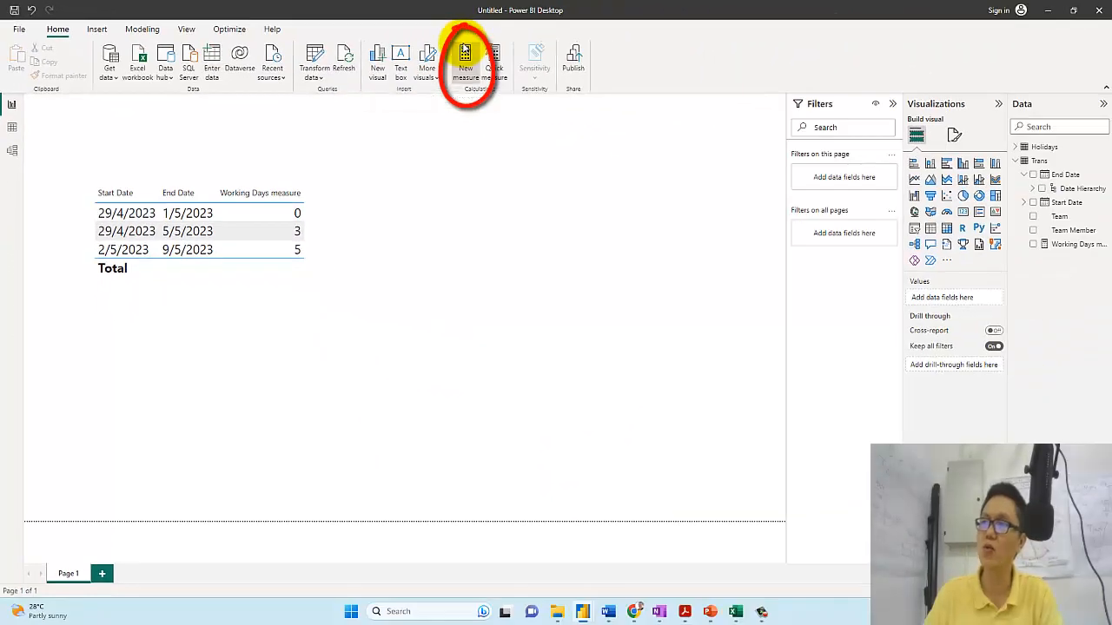
click(467, 45)
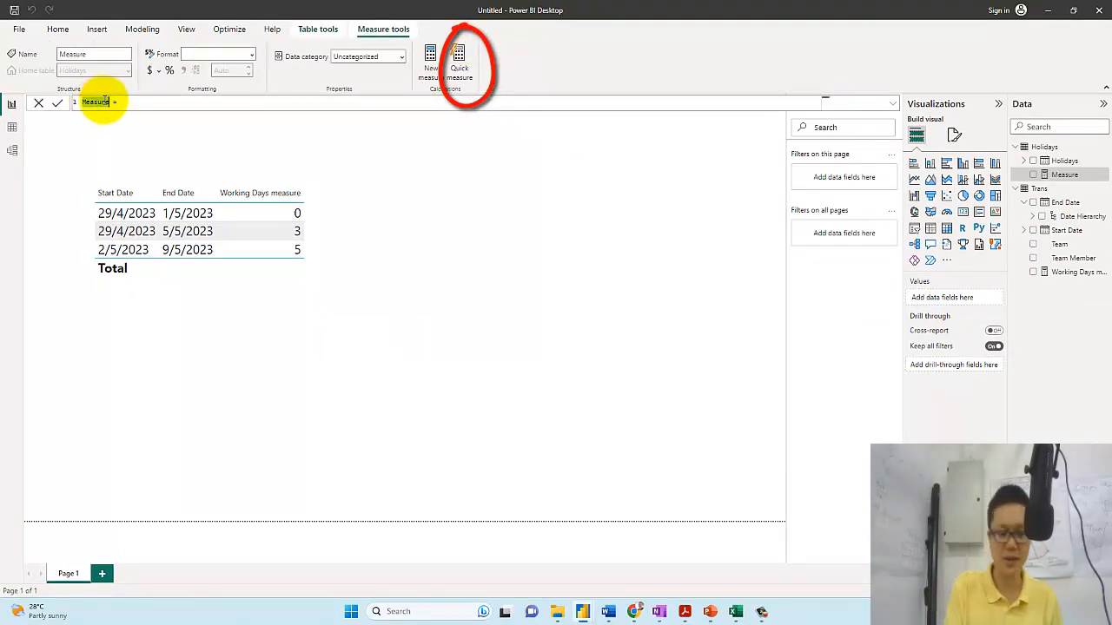
text(Work Da)
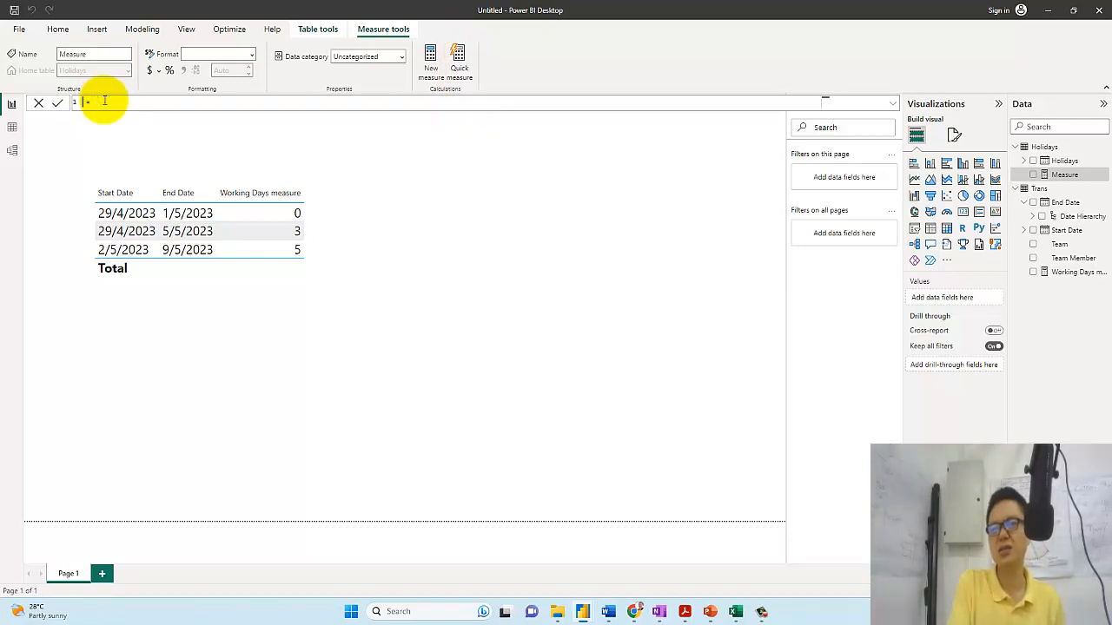
text(NumOfWorkdays)
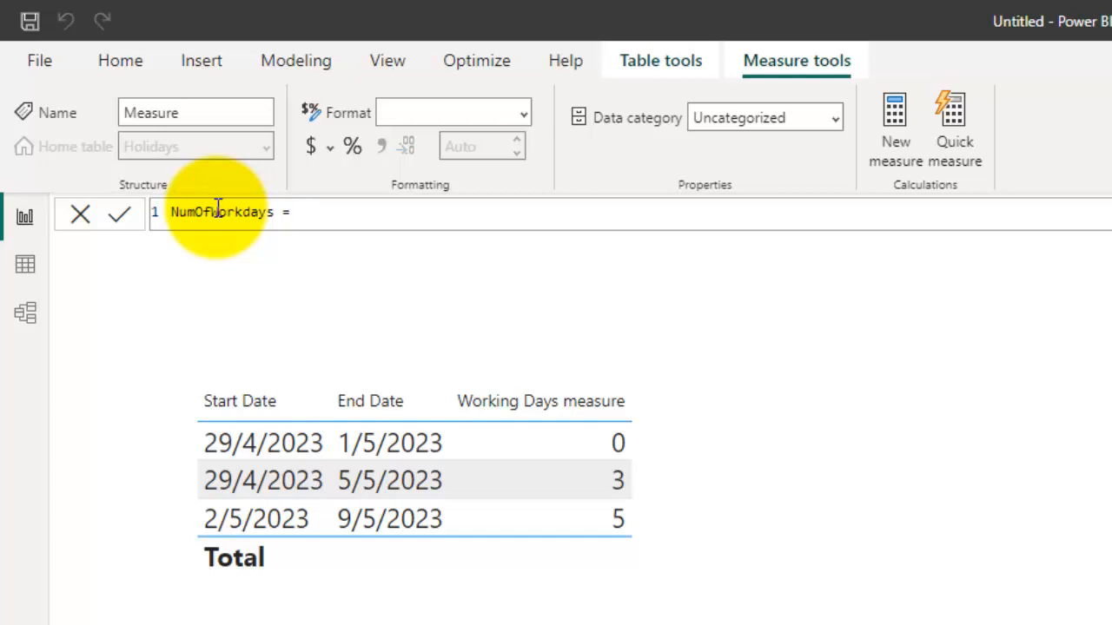
- On a new line of the NumOfWorkdays formula, define the variable Start_Date as SELECTEDVALUE(Trans[Start Date])
key(alt+Return)
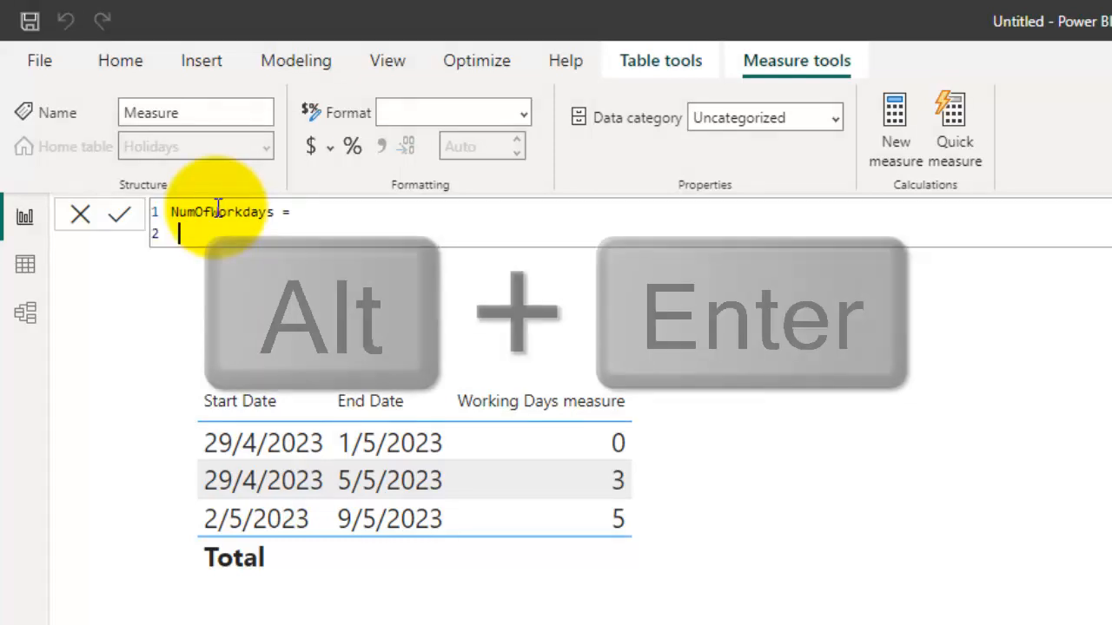
text(Var Start_Date =)
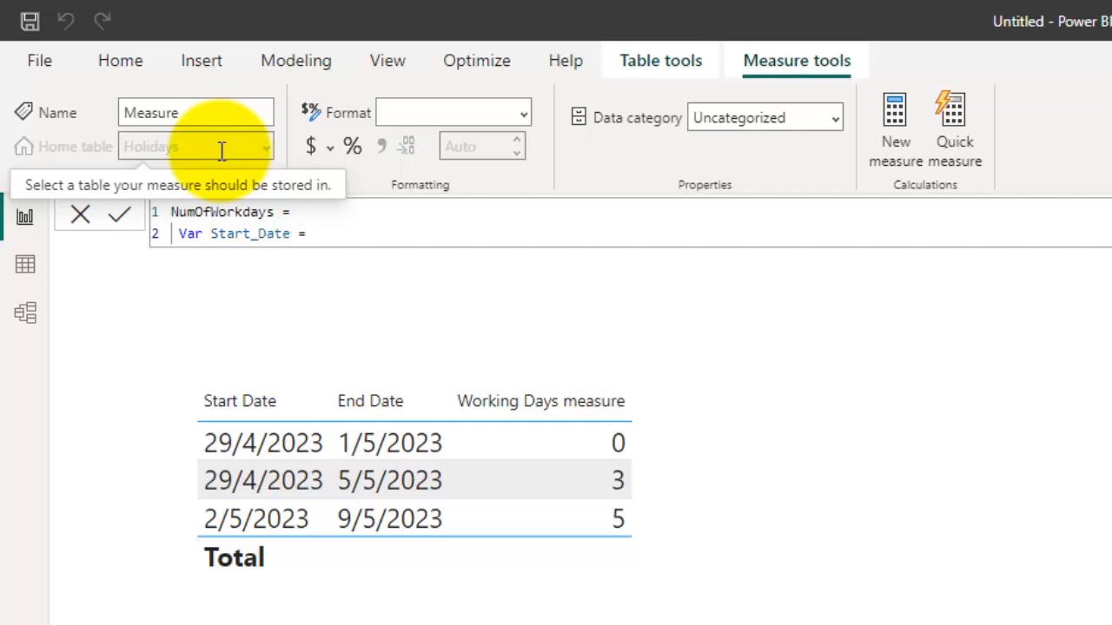
text(Sele)
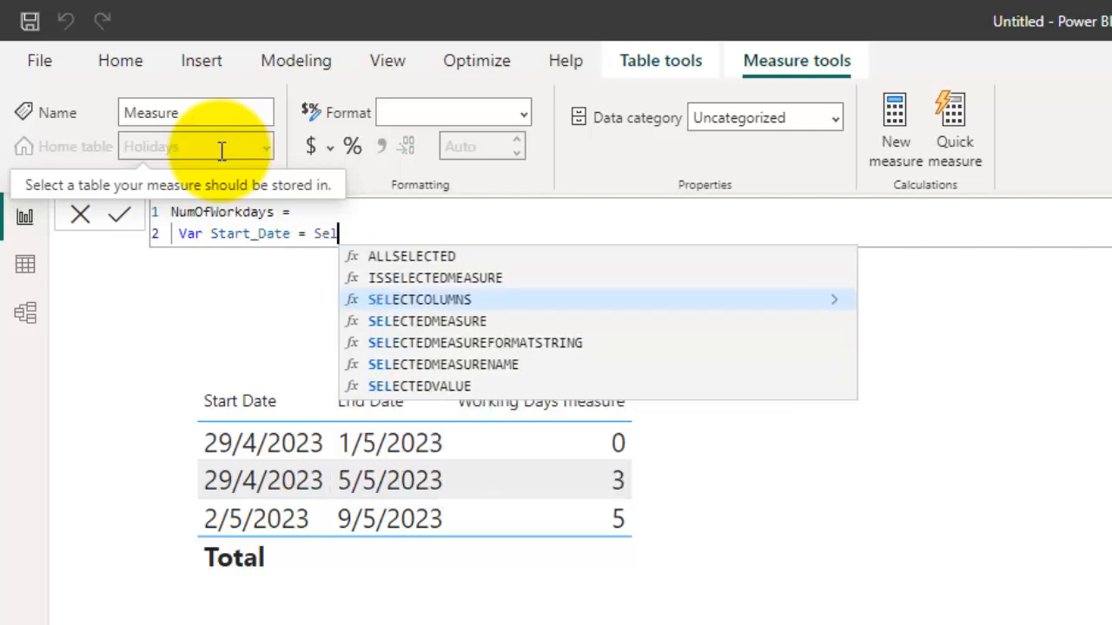
key(Down)
key(Down)
key(Down)
key(Down)
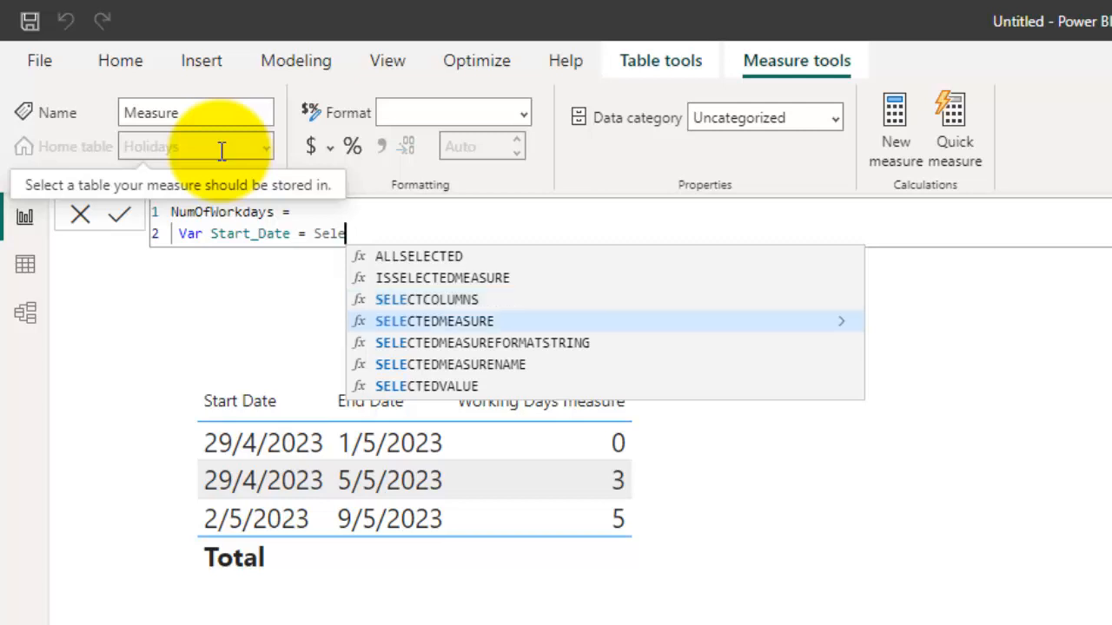
key(Tab)
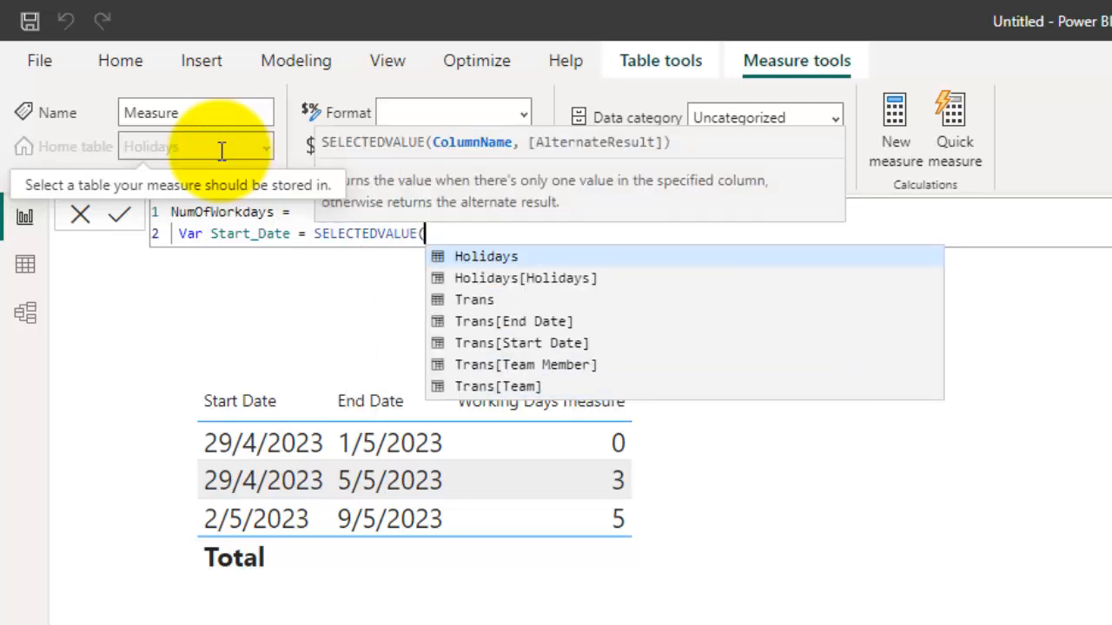
text(tran)
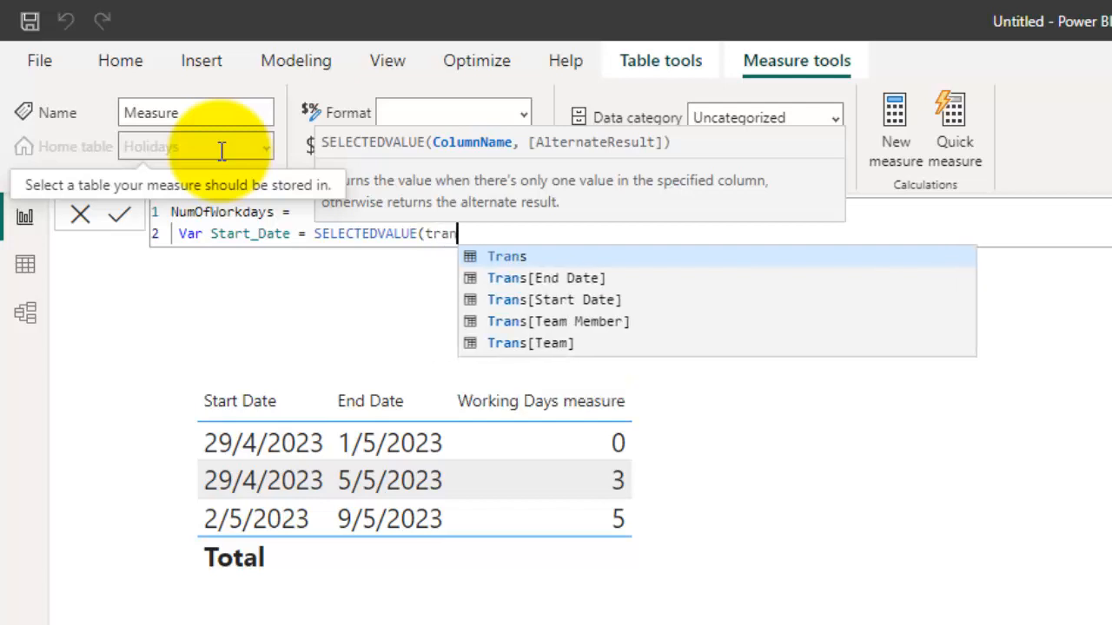
key(Down)
key(Down)
key(Tab)
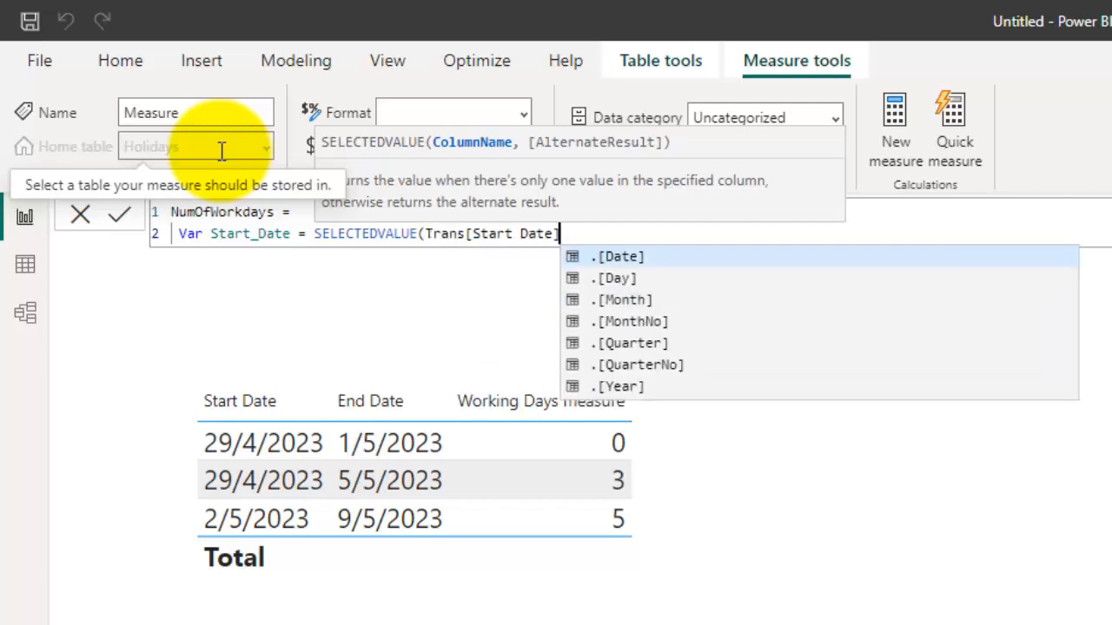
text())
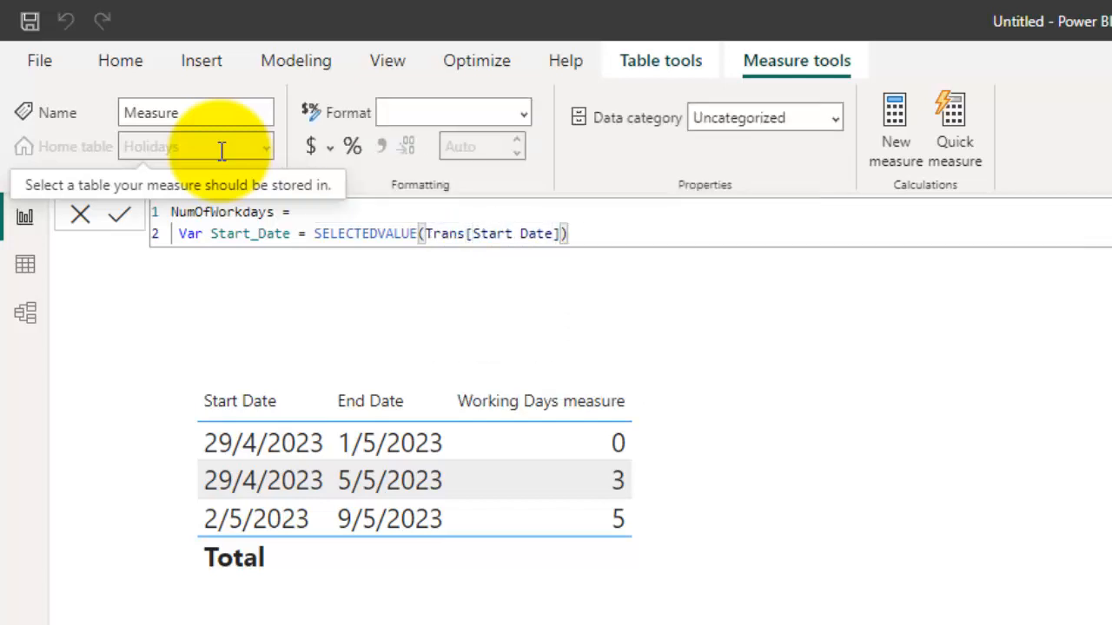
- On a new line of the NumOfWorkdays formula, define the variable End_Date as SELECTEDVALUE(Trans[End Date])
key(shift+Return)
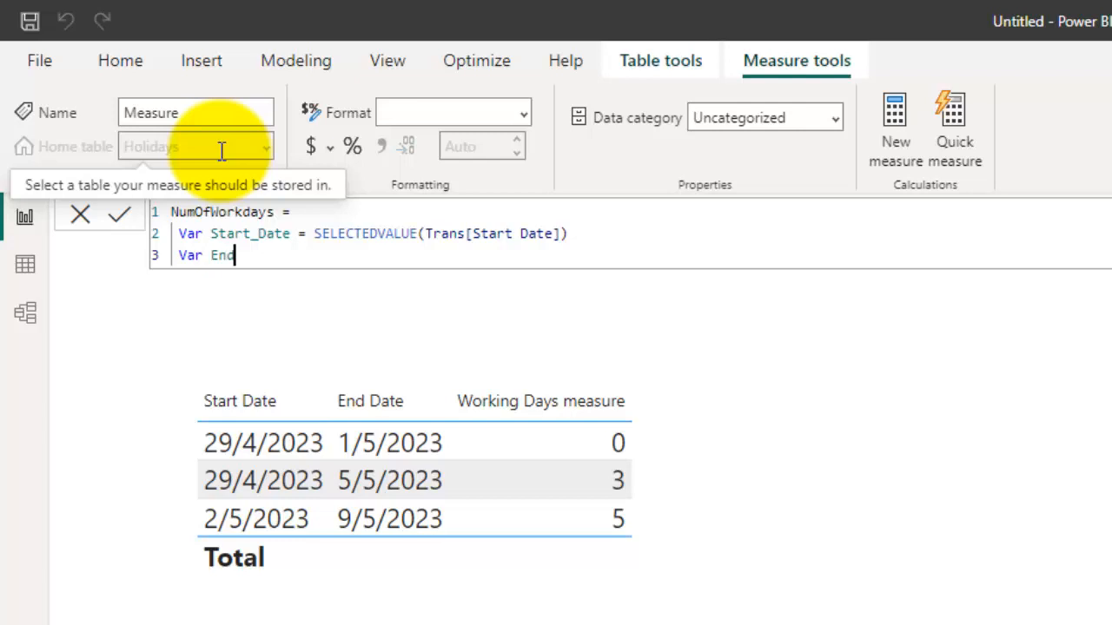
text(Var End_Date = Sele)
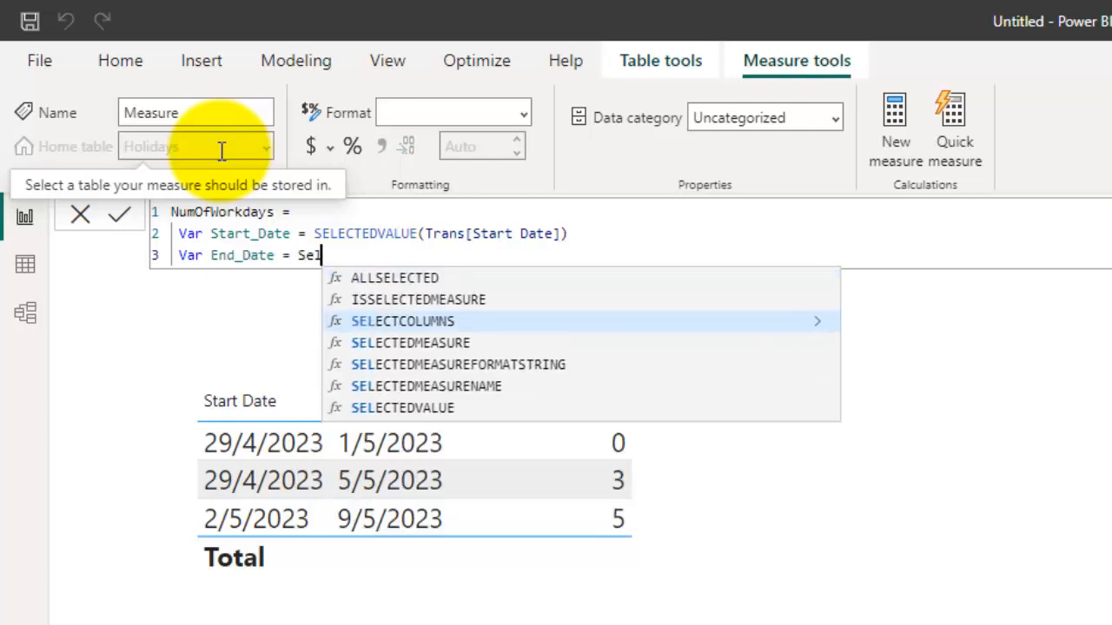
key(Down)
key(Down)
key(Down)
key(Down)
key(Tab)
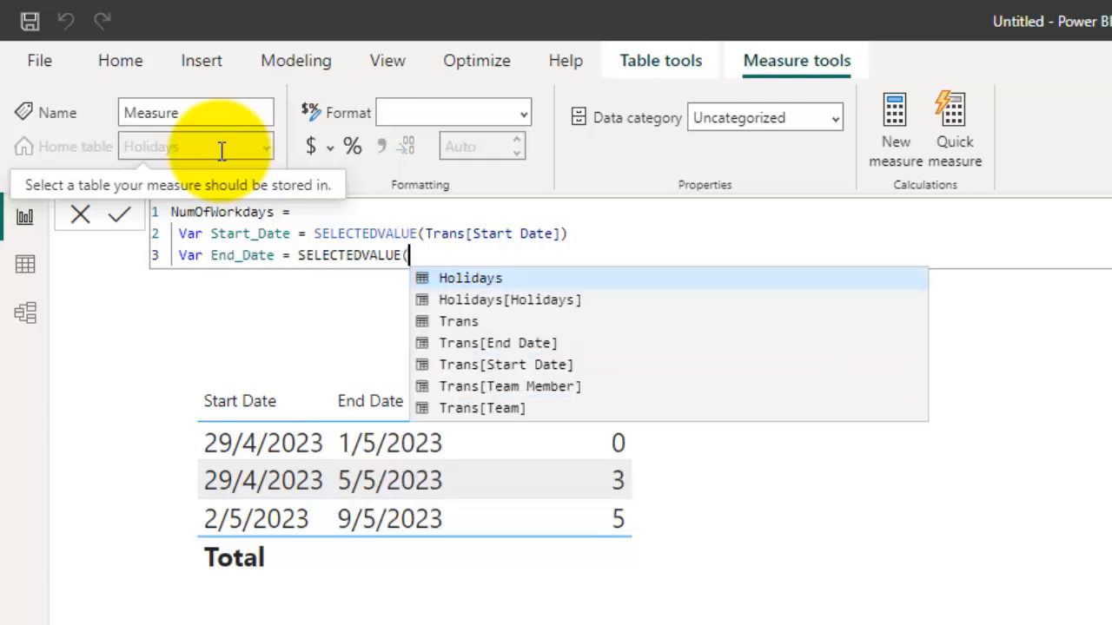
text(Tran)
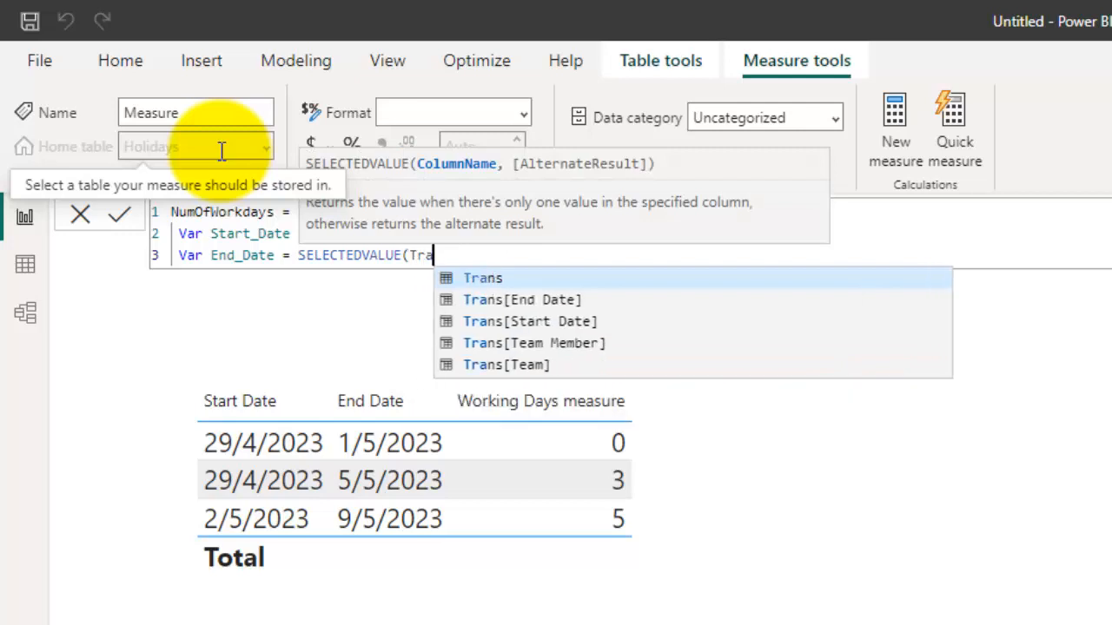
key(Down)
key(Down)
key(Up)
key(Tab)
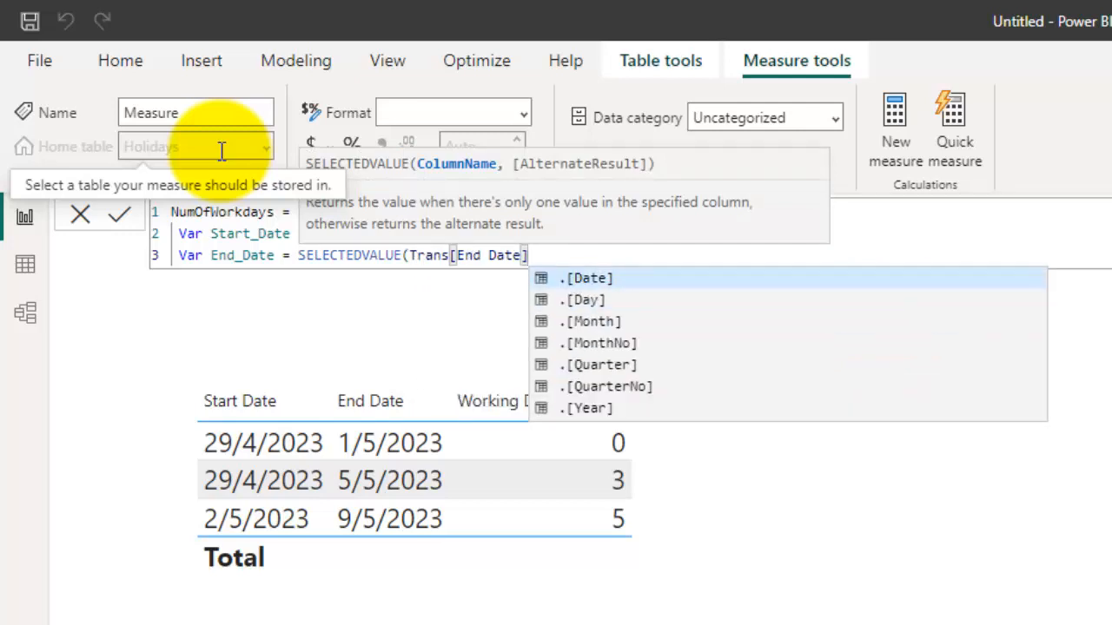
text())
- Finish the measure with Return and NETWORKDAYS(Start_Date, End_Date,1), commit it, and add NumOfWorkdays to the table visual
key(shift+Return)
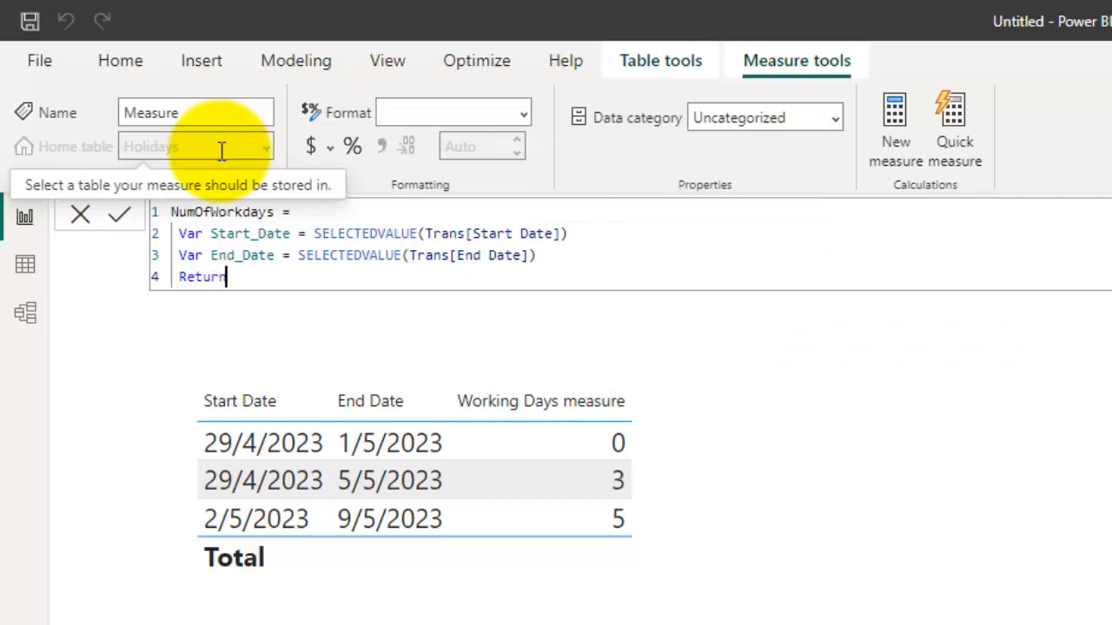
text(Return)
key(shift+Return)
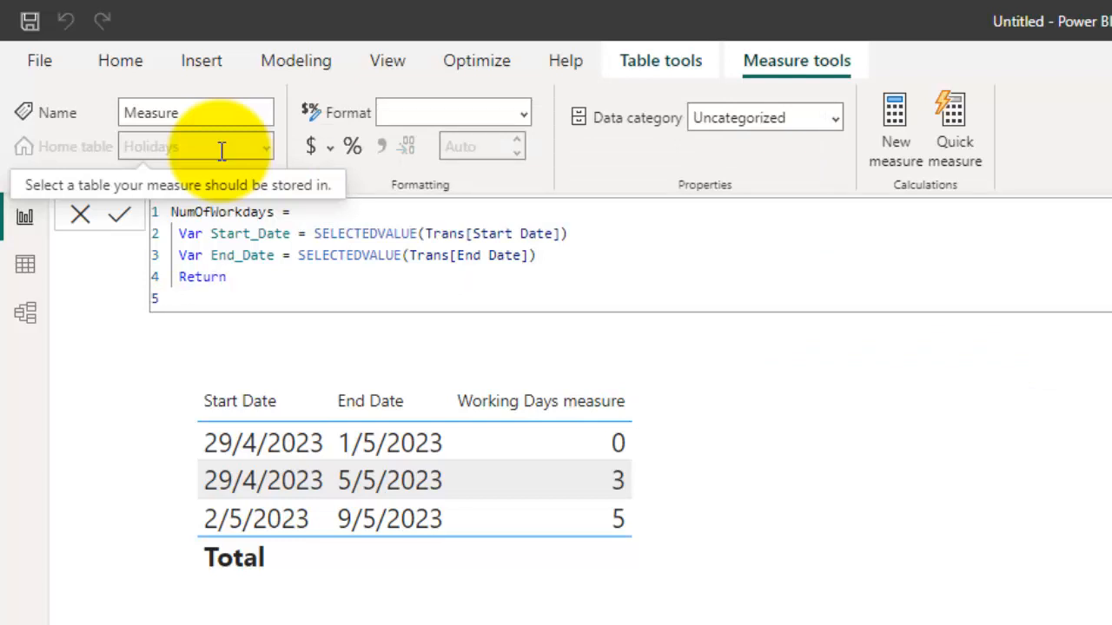
text(Net)
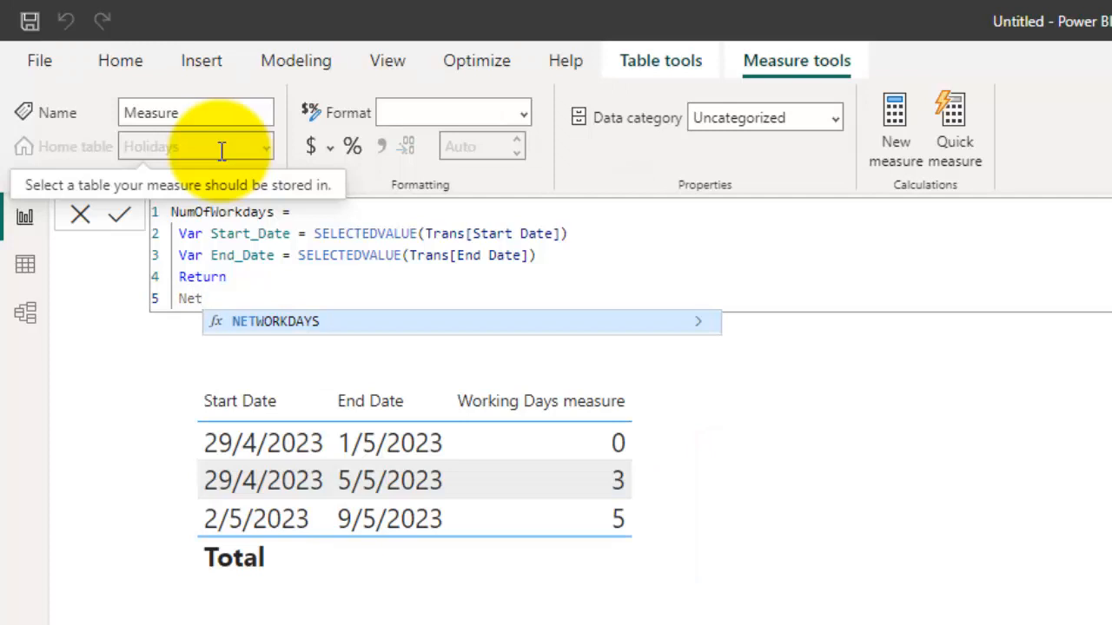
key(Tab)
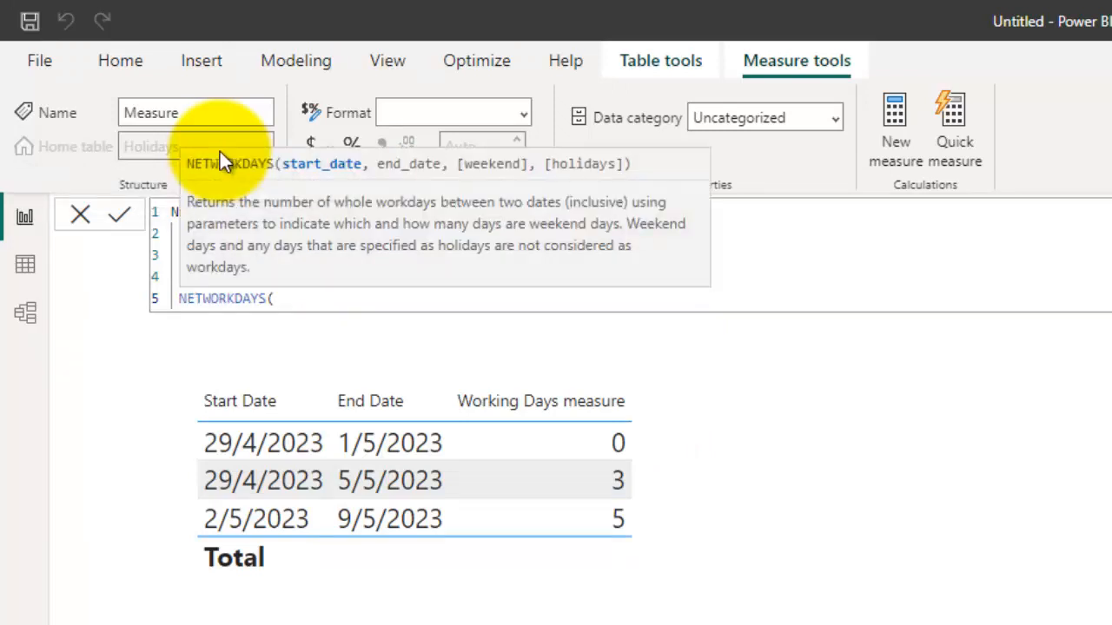
text(Start)
key(Tab)
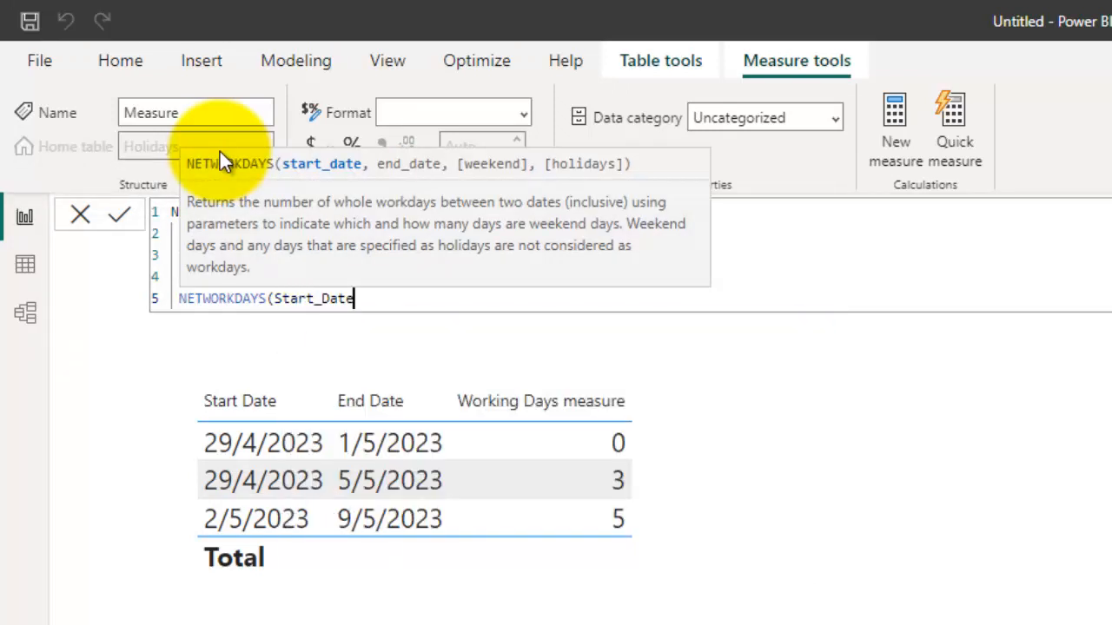
text(, End)
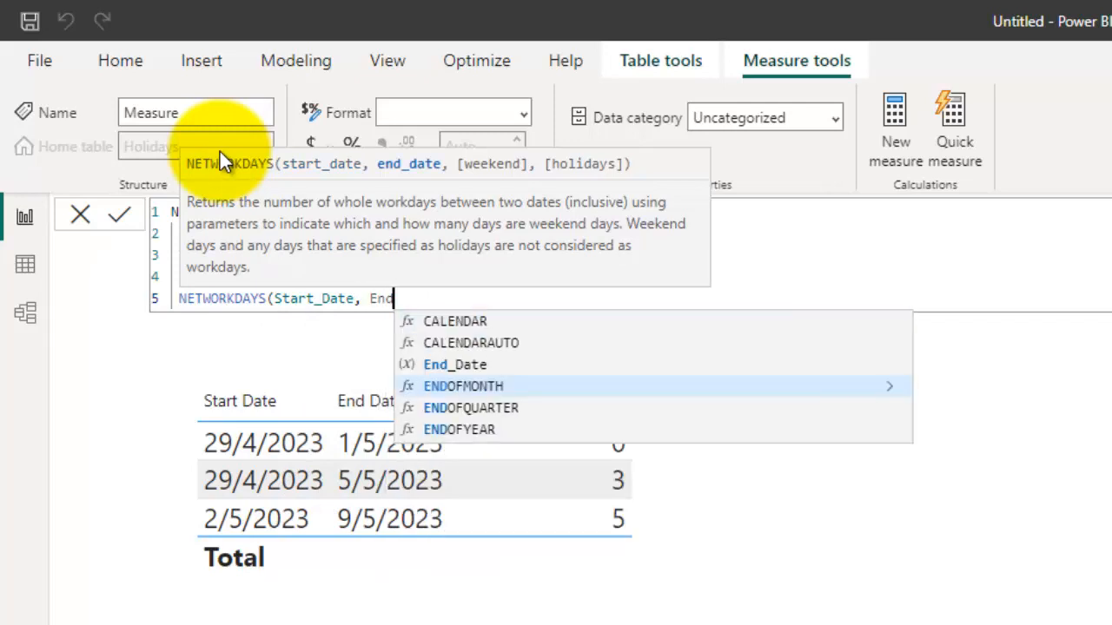
text(_Date,1))
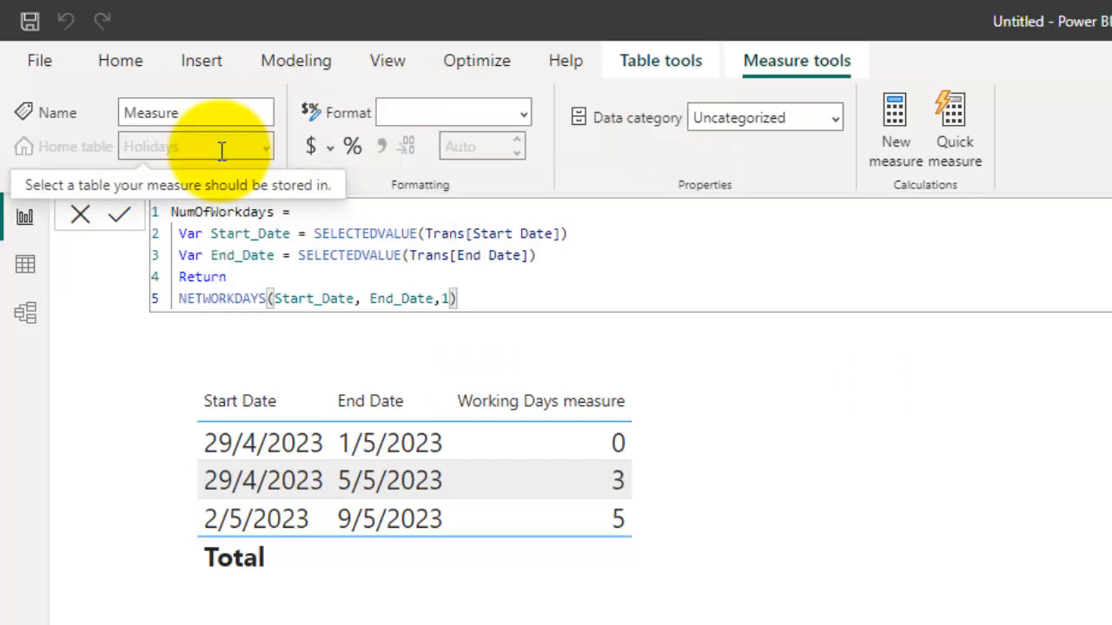
key(Return)
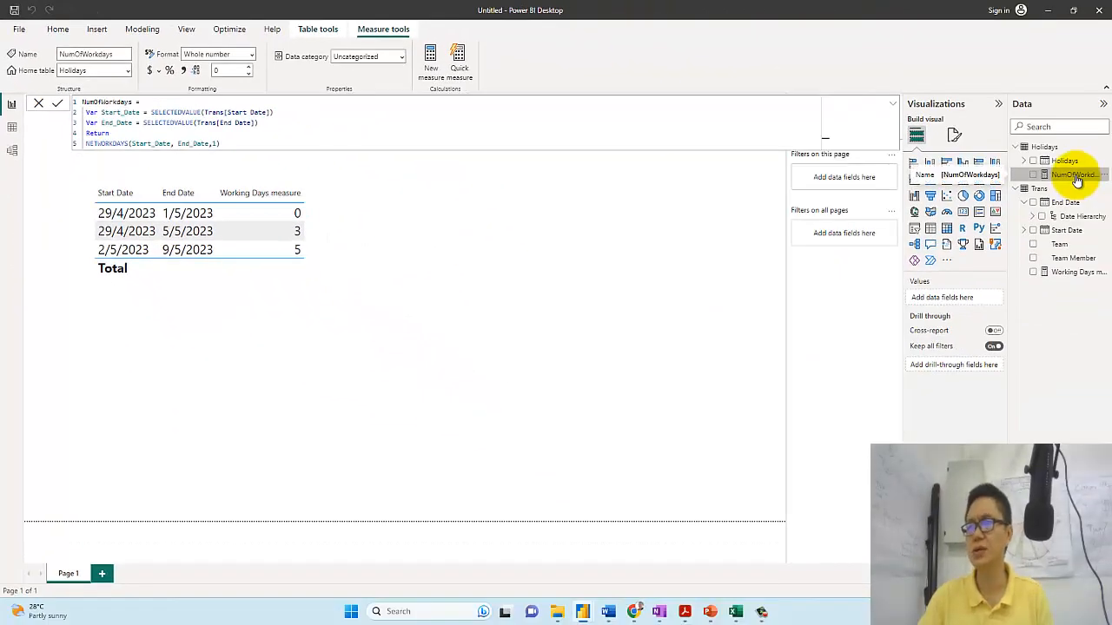
drag(1077, 176, 416, 307)
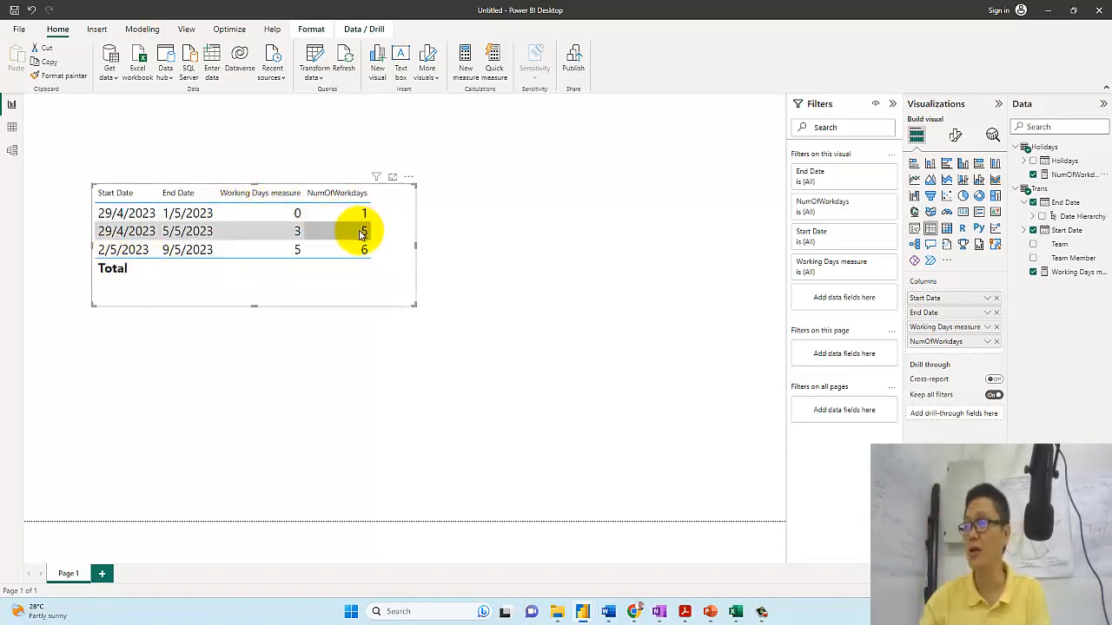
- Reopen the NumOfWorkdays formula, add the Holidays table as the fourth NETWORKDAYS argument, and commit the measure
click(1077, 174)
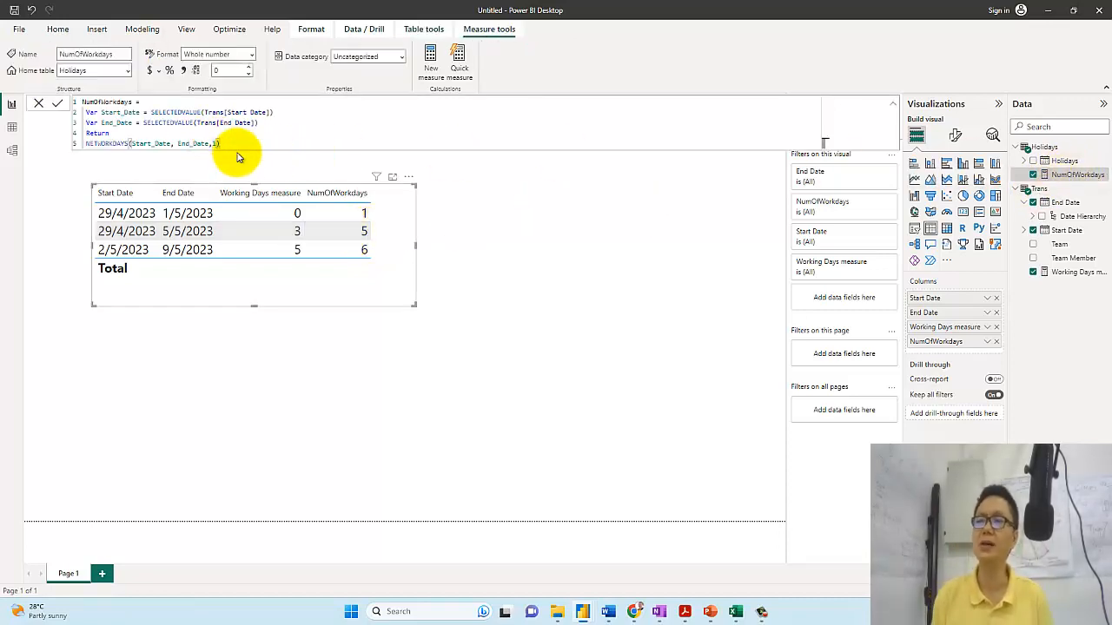
text(, )
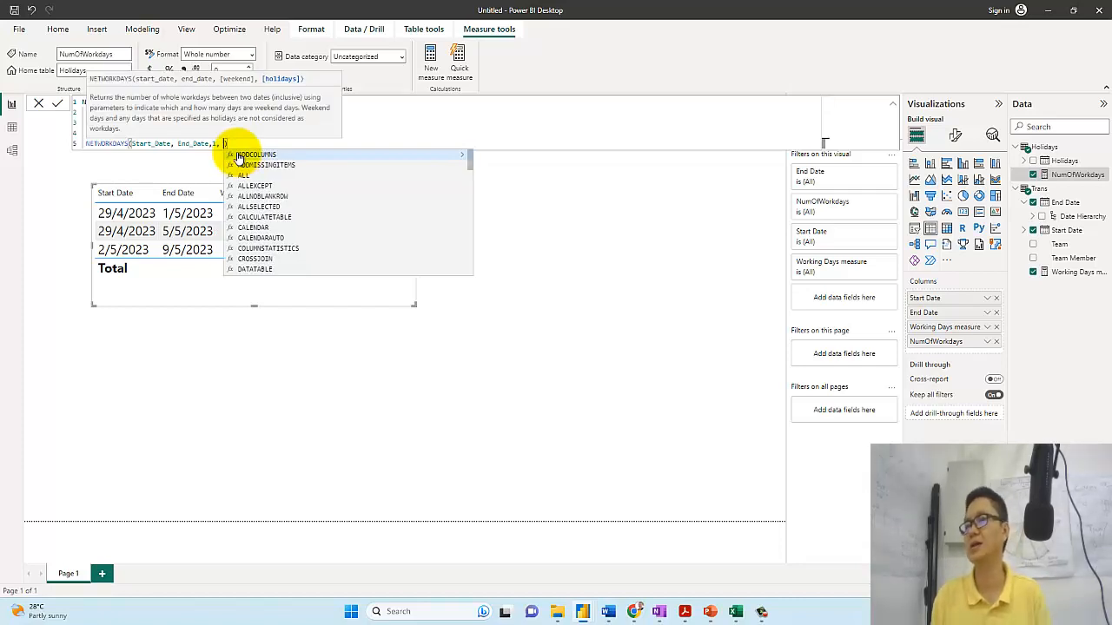
text(Holidays)
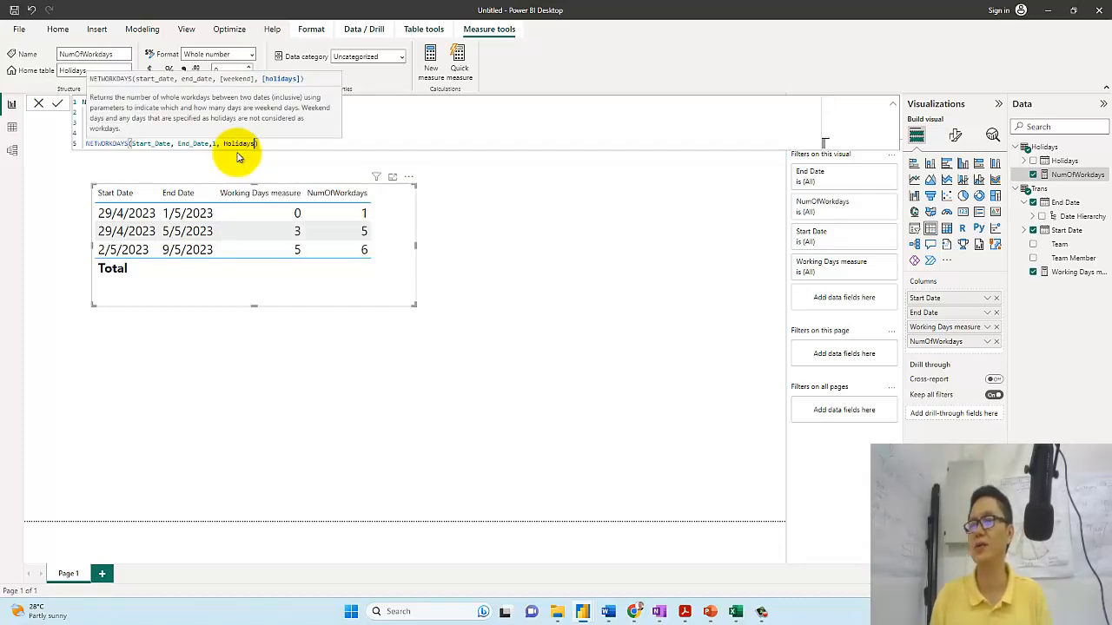
key(Return)
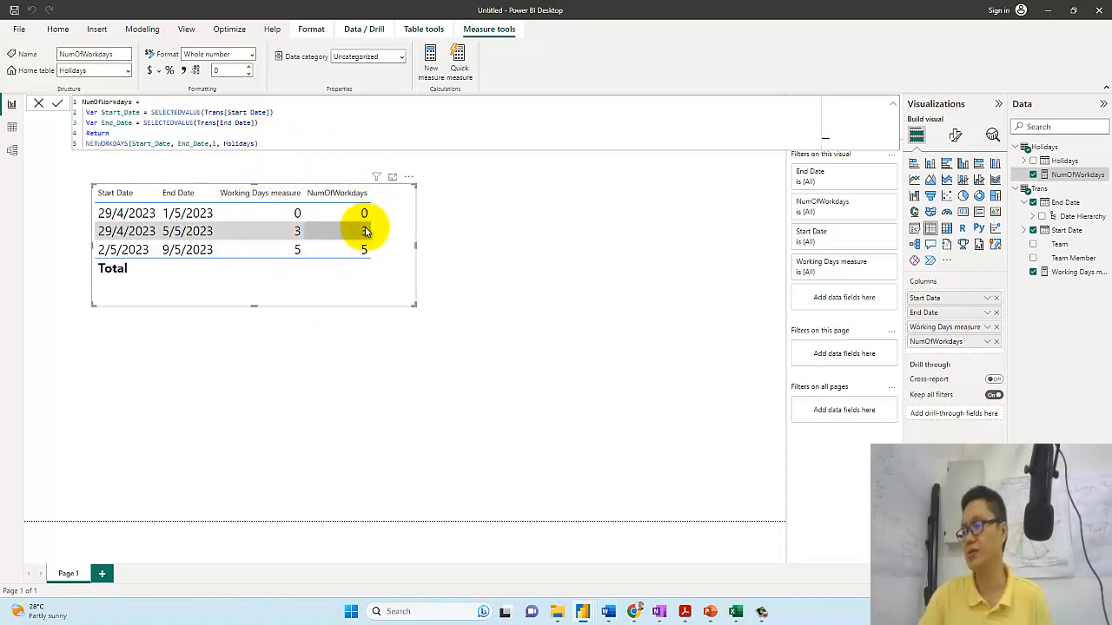
- Compare the NumOfWorkdays results with the Trans sheet in Excel, return to the untitled Power BI Desktop report, and deselect the table visual
click(734, 611)
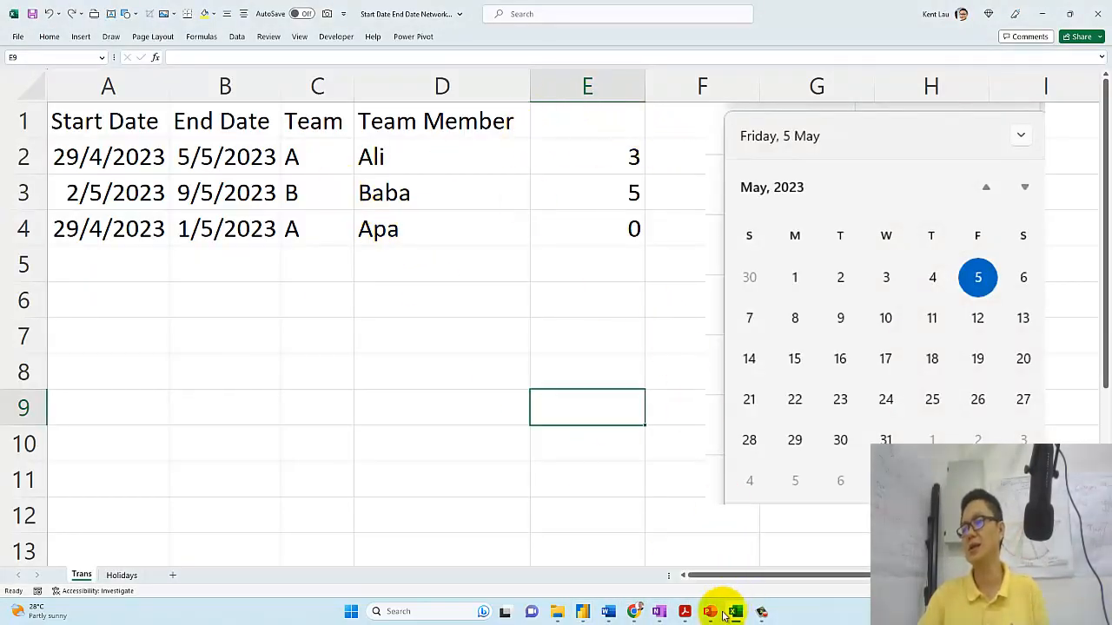
mouse_move(585, 615)
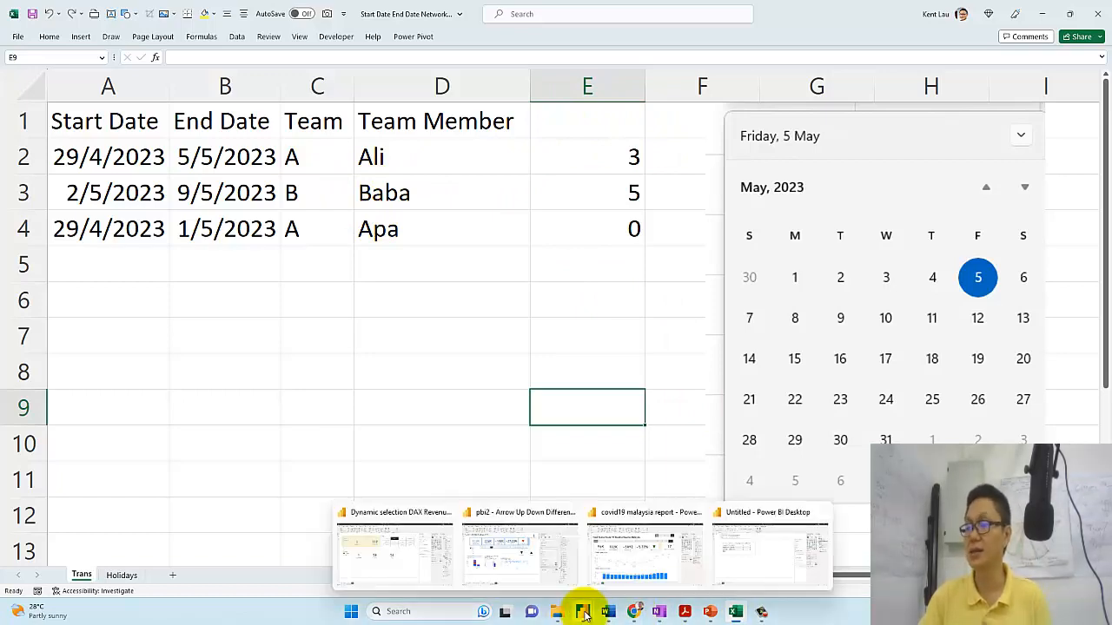
click(750, 563)
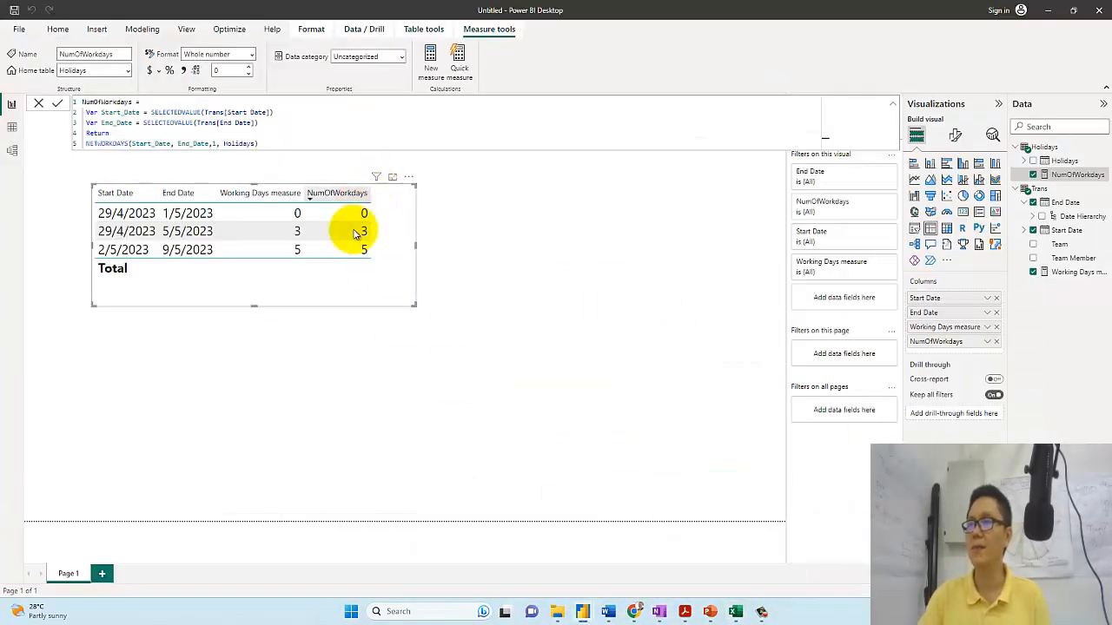
click(415, 361)
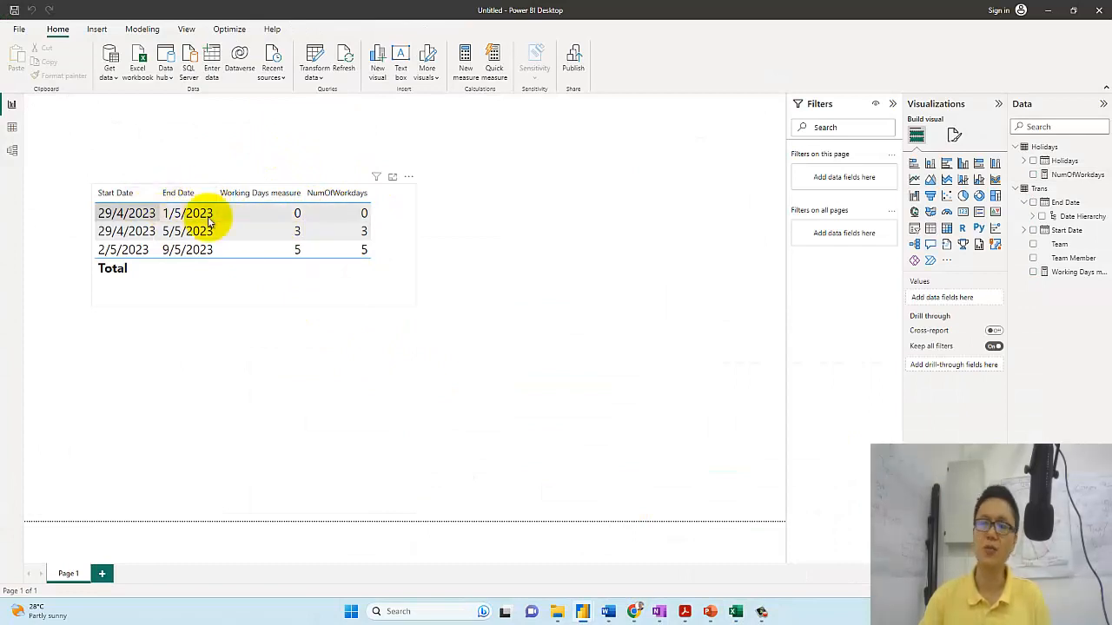